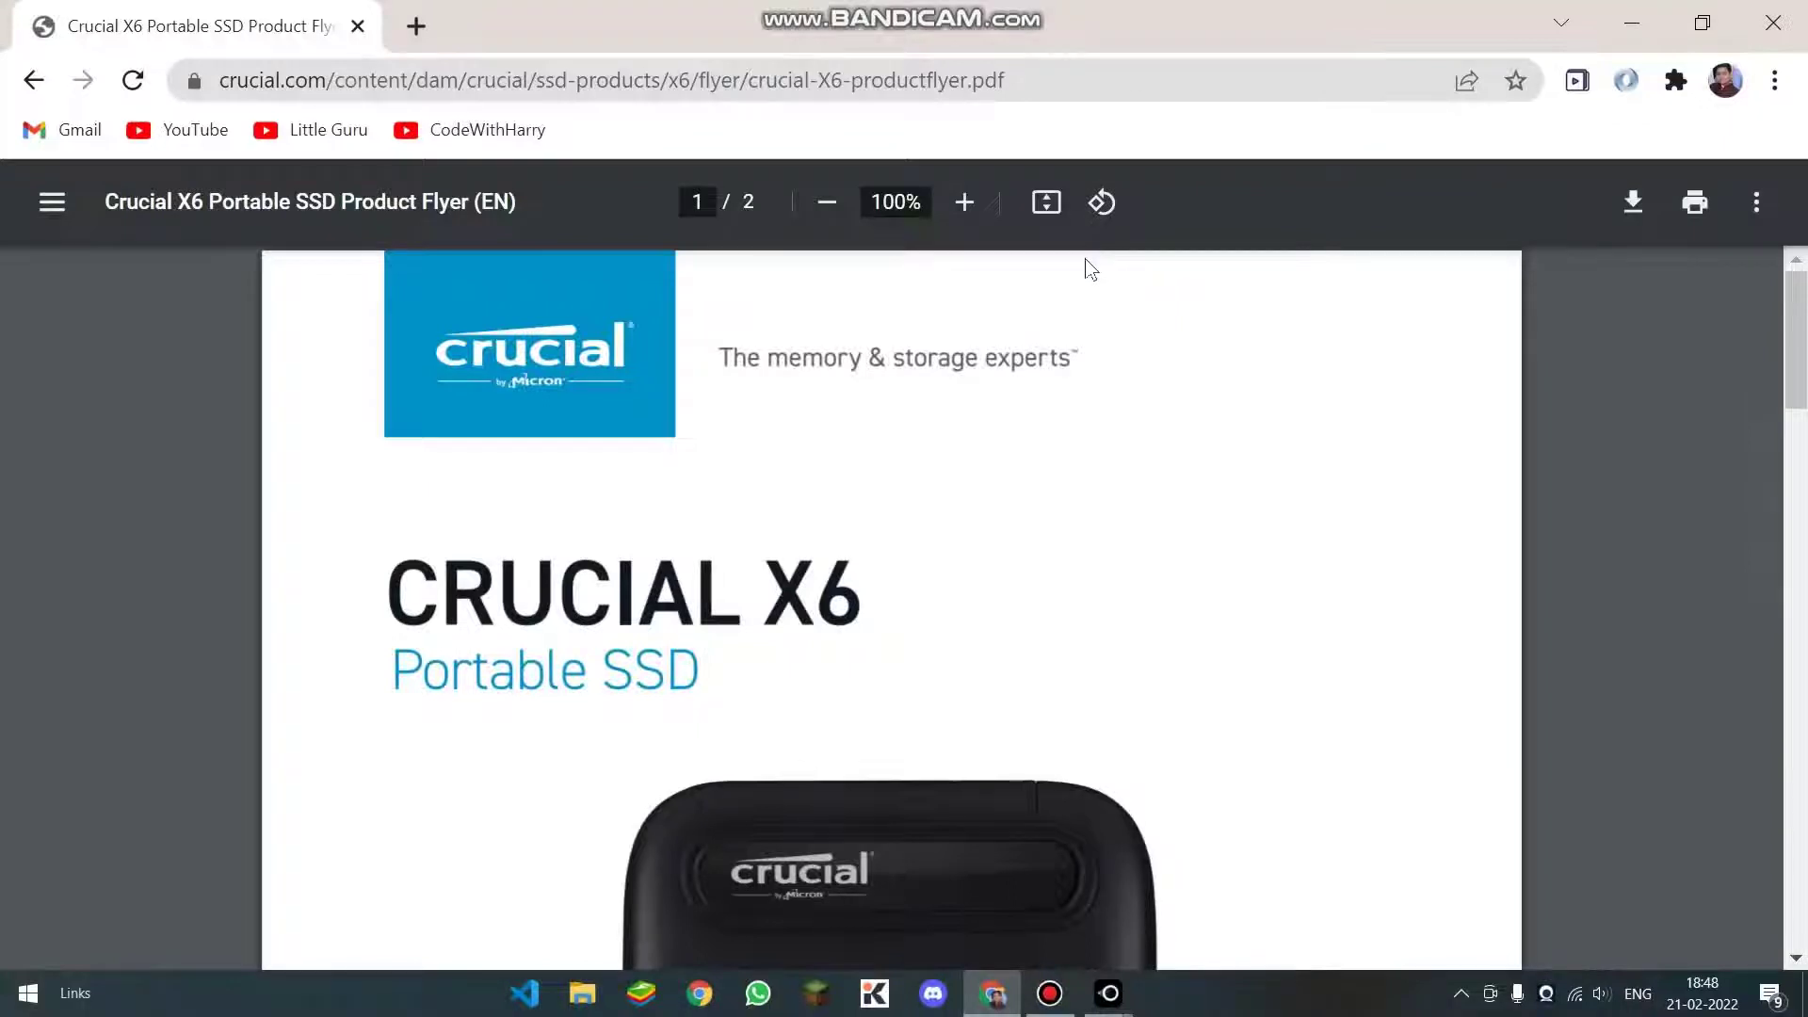
Scroll the Crucial X6 flyer PDF, selecting and then deselecting its CRUCIAL X6 heading
scroll(1046, 411, "down", 5)
scroll(1045, 412, "up", 3)
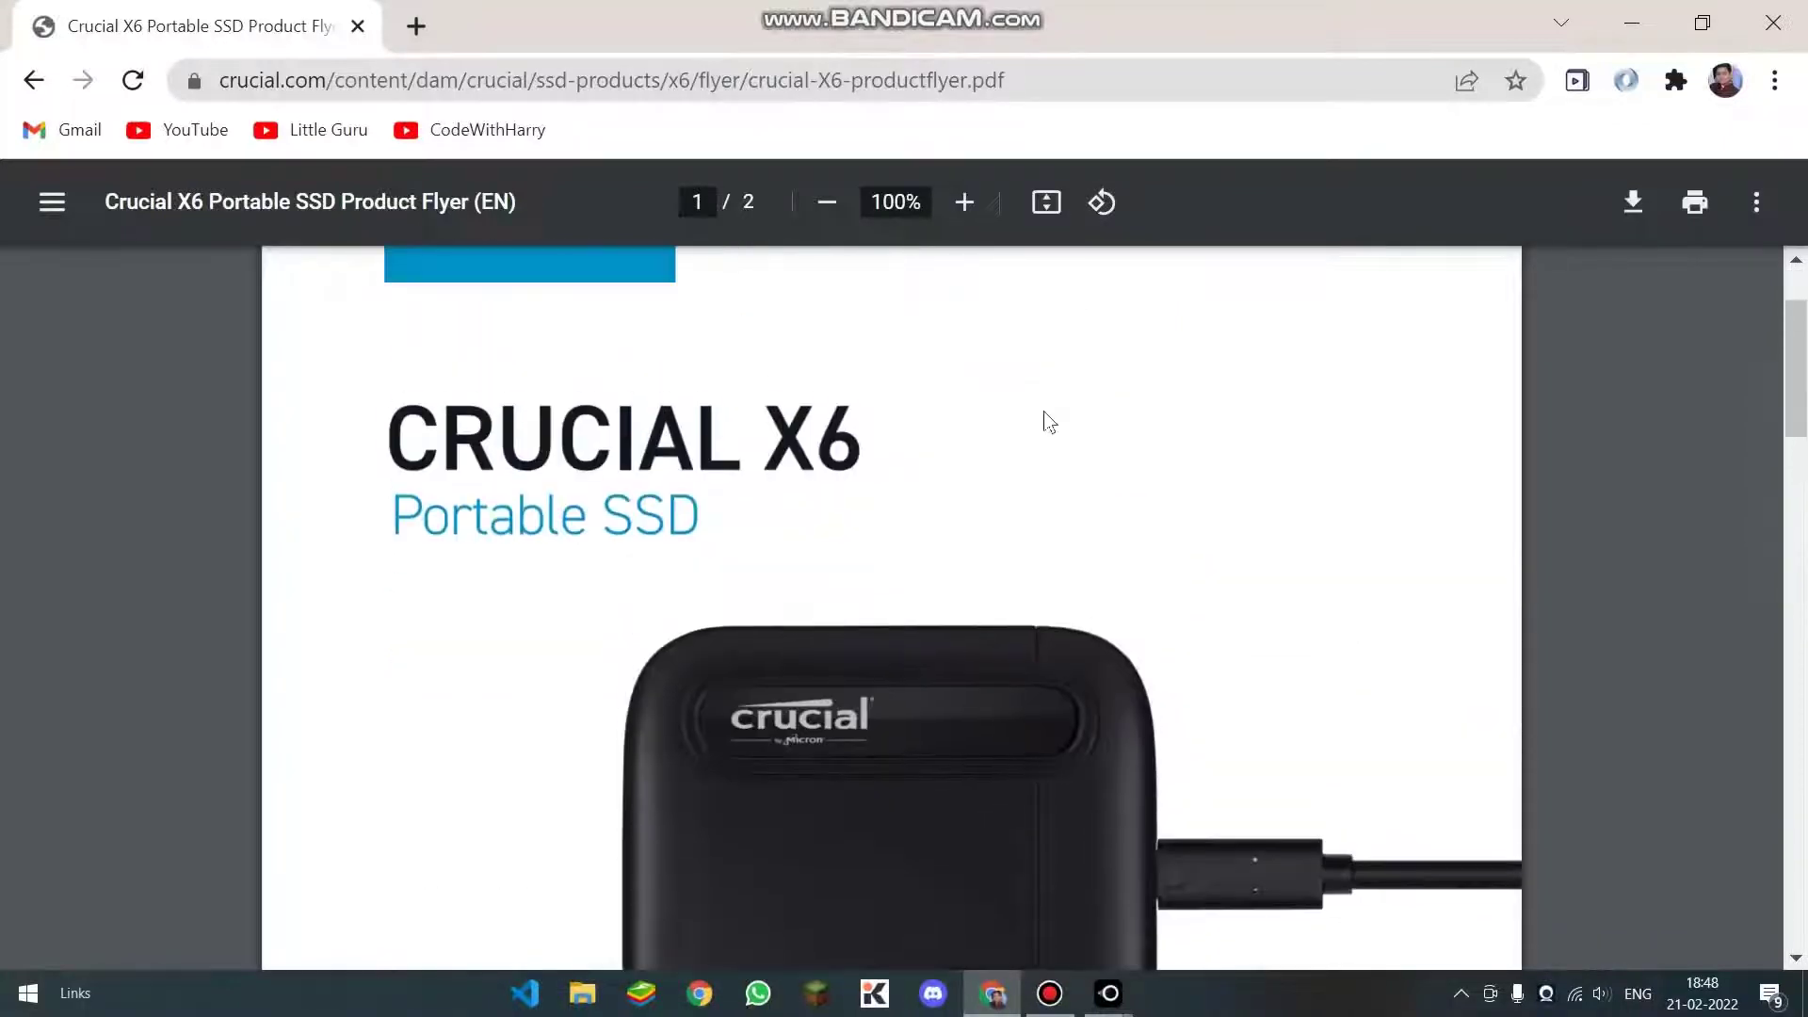
left_click_drag(862, 442, 500, 427)
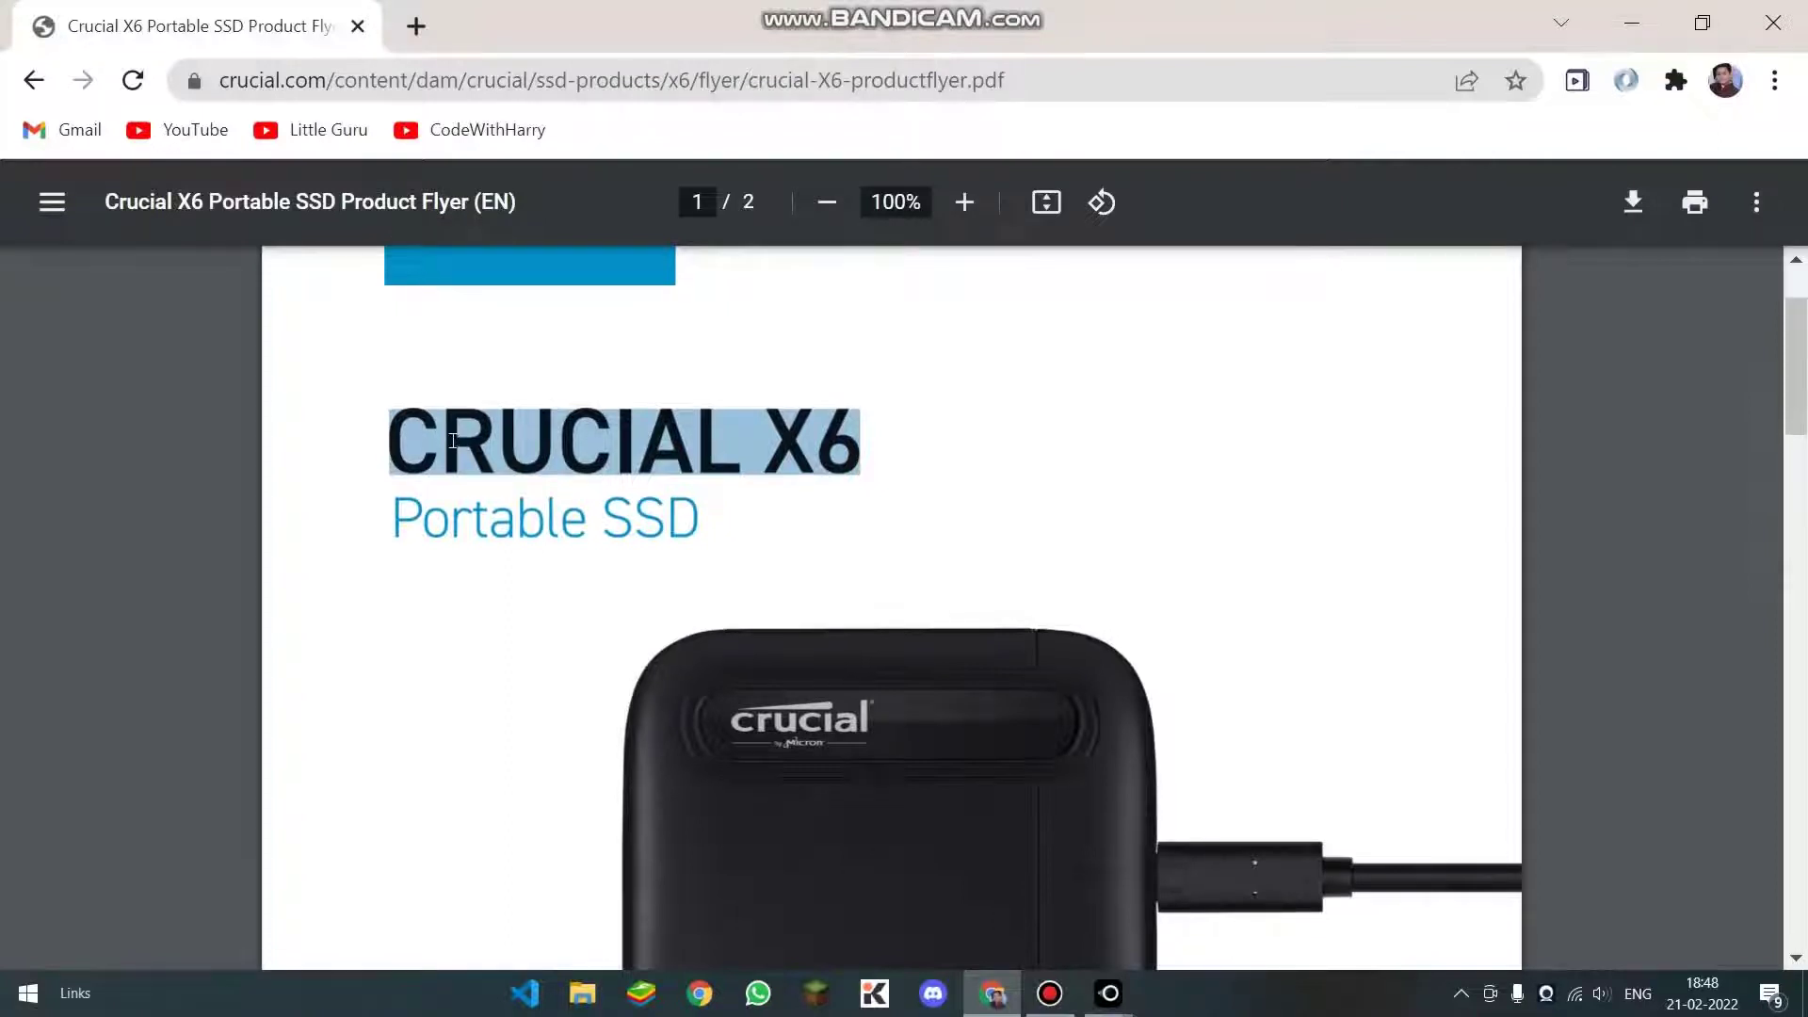
scroll(453, 439, "up", 2)
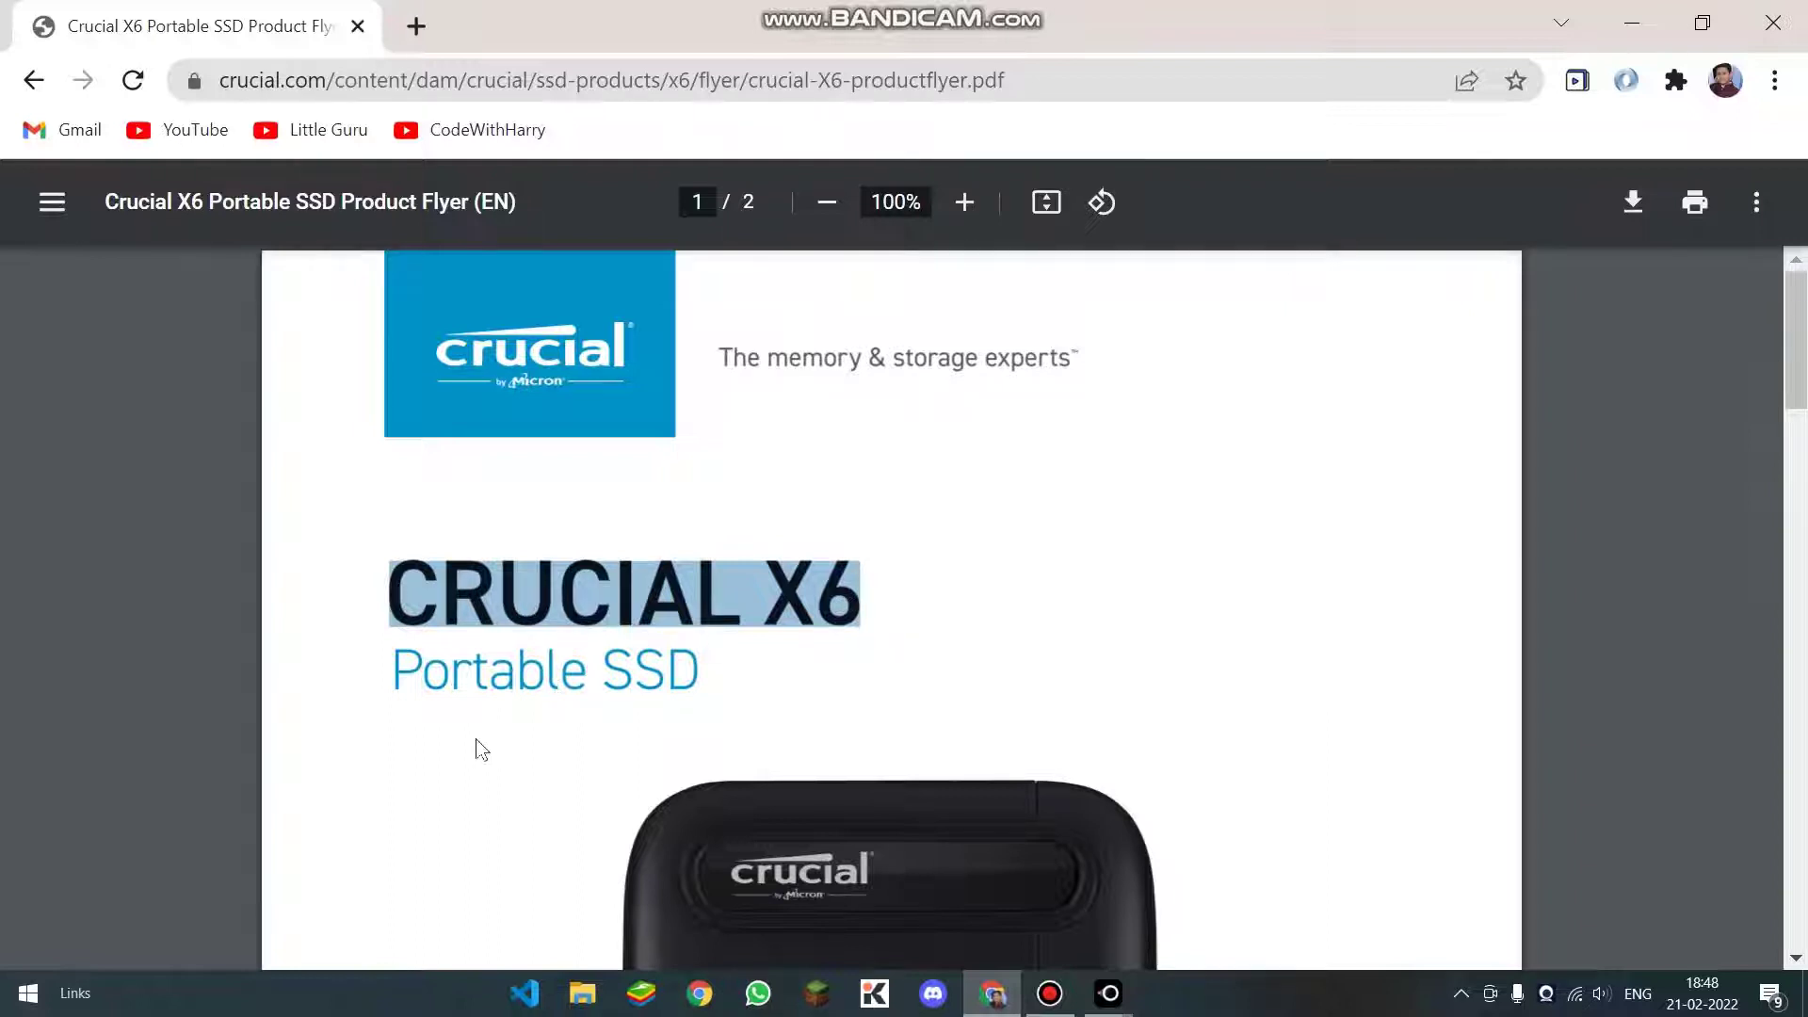
scroll(483, 750, "down", 2)
left_click(621, 518)
Read further down the Crucial X6 flyer, then start a new blank browser tab
scroll(795, 584, "down", 4)
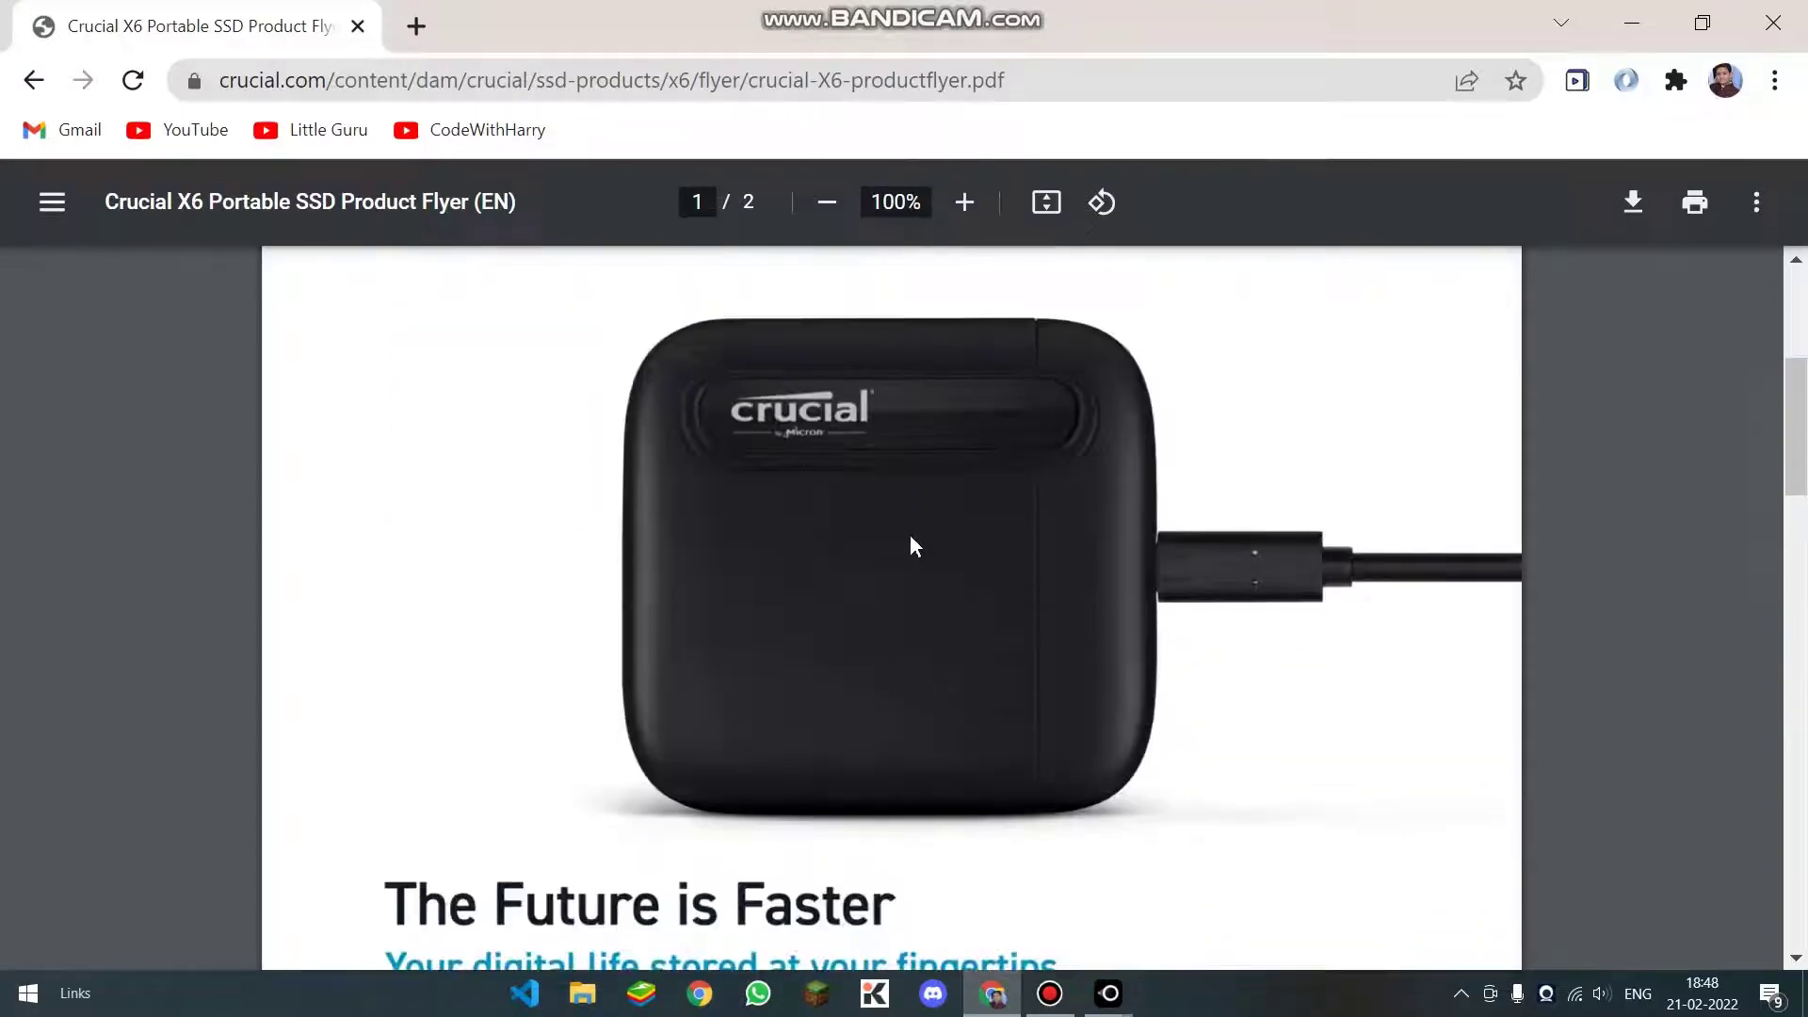
scroll(768, 622, "down", 20)
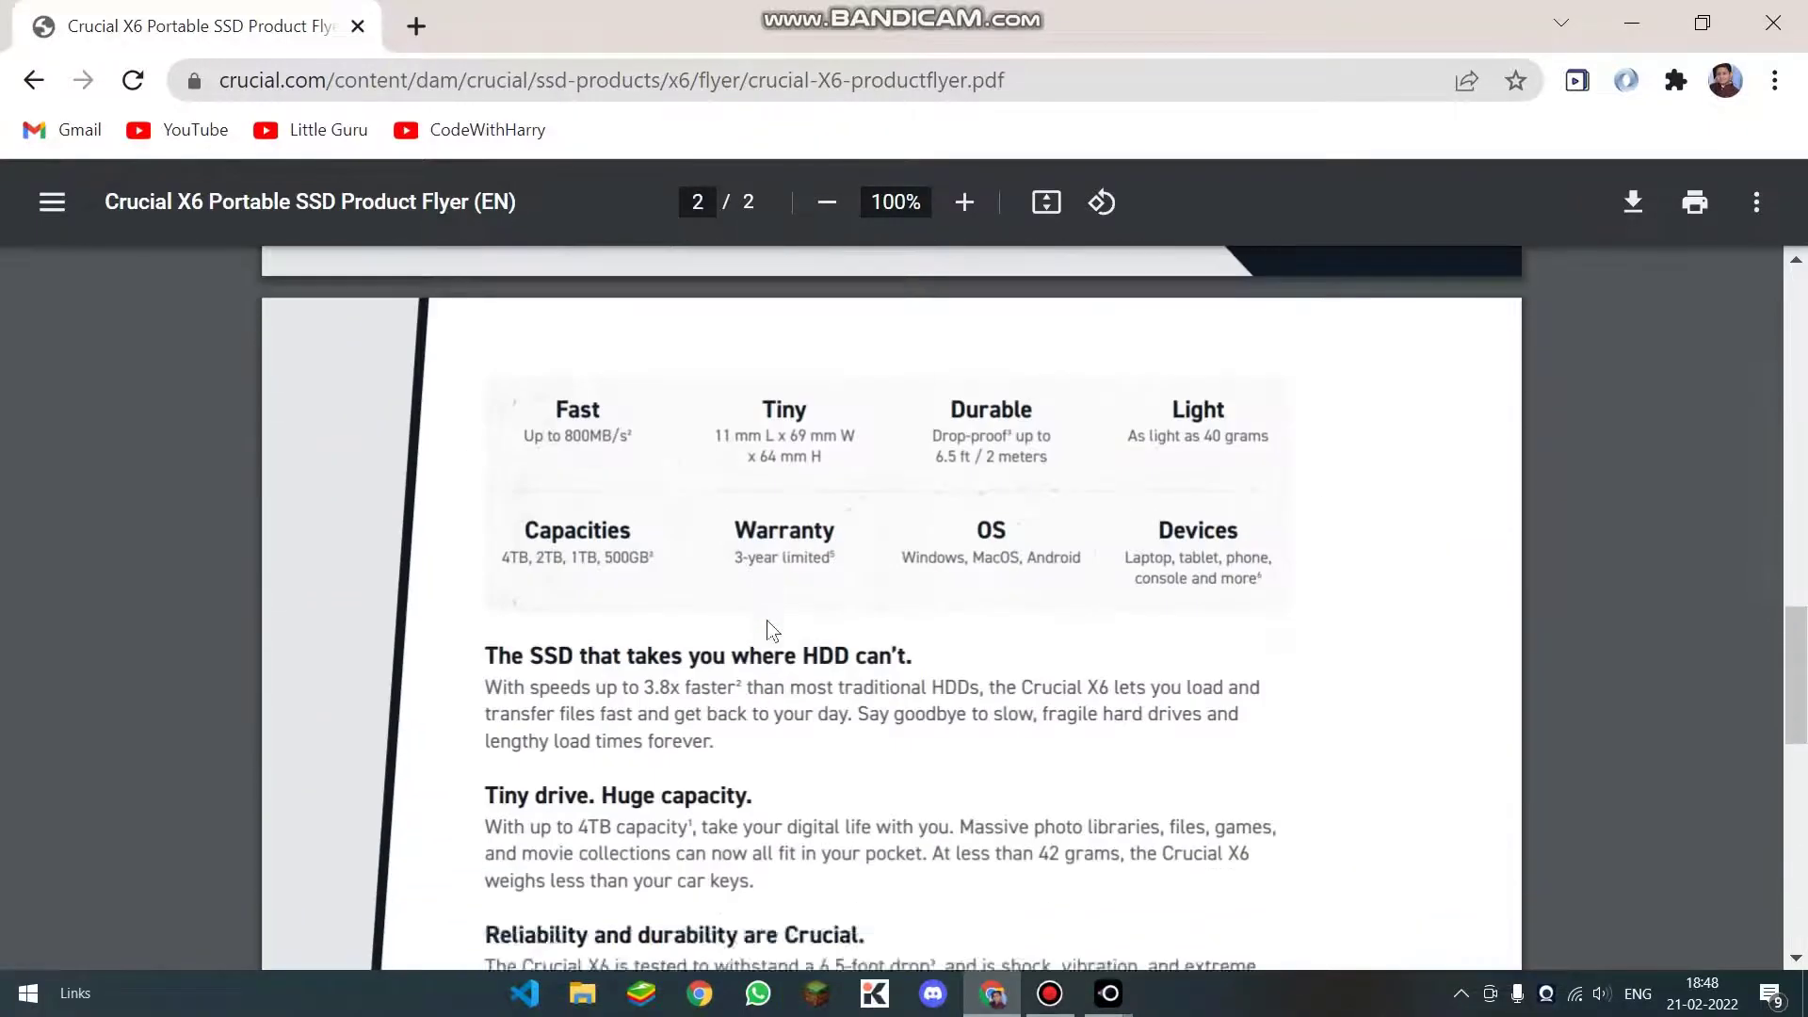
scroll(771, 629, "down", 2)
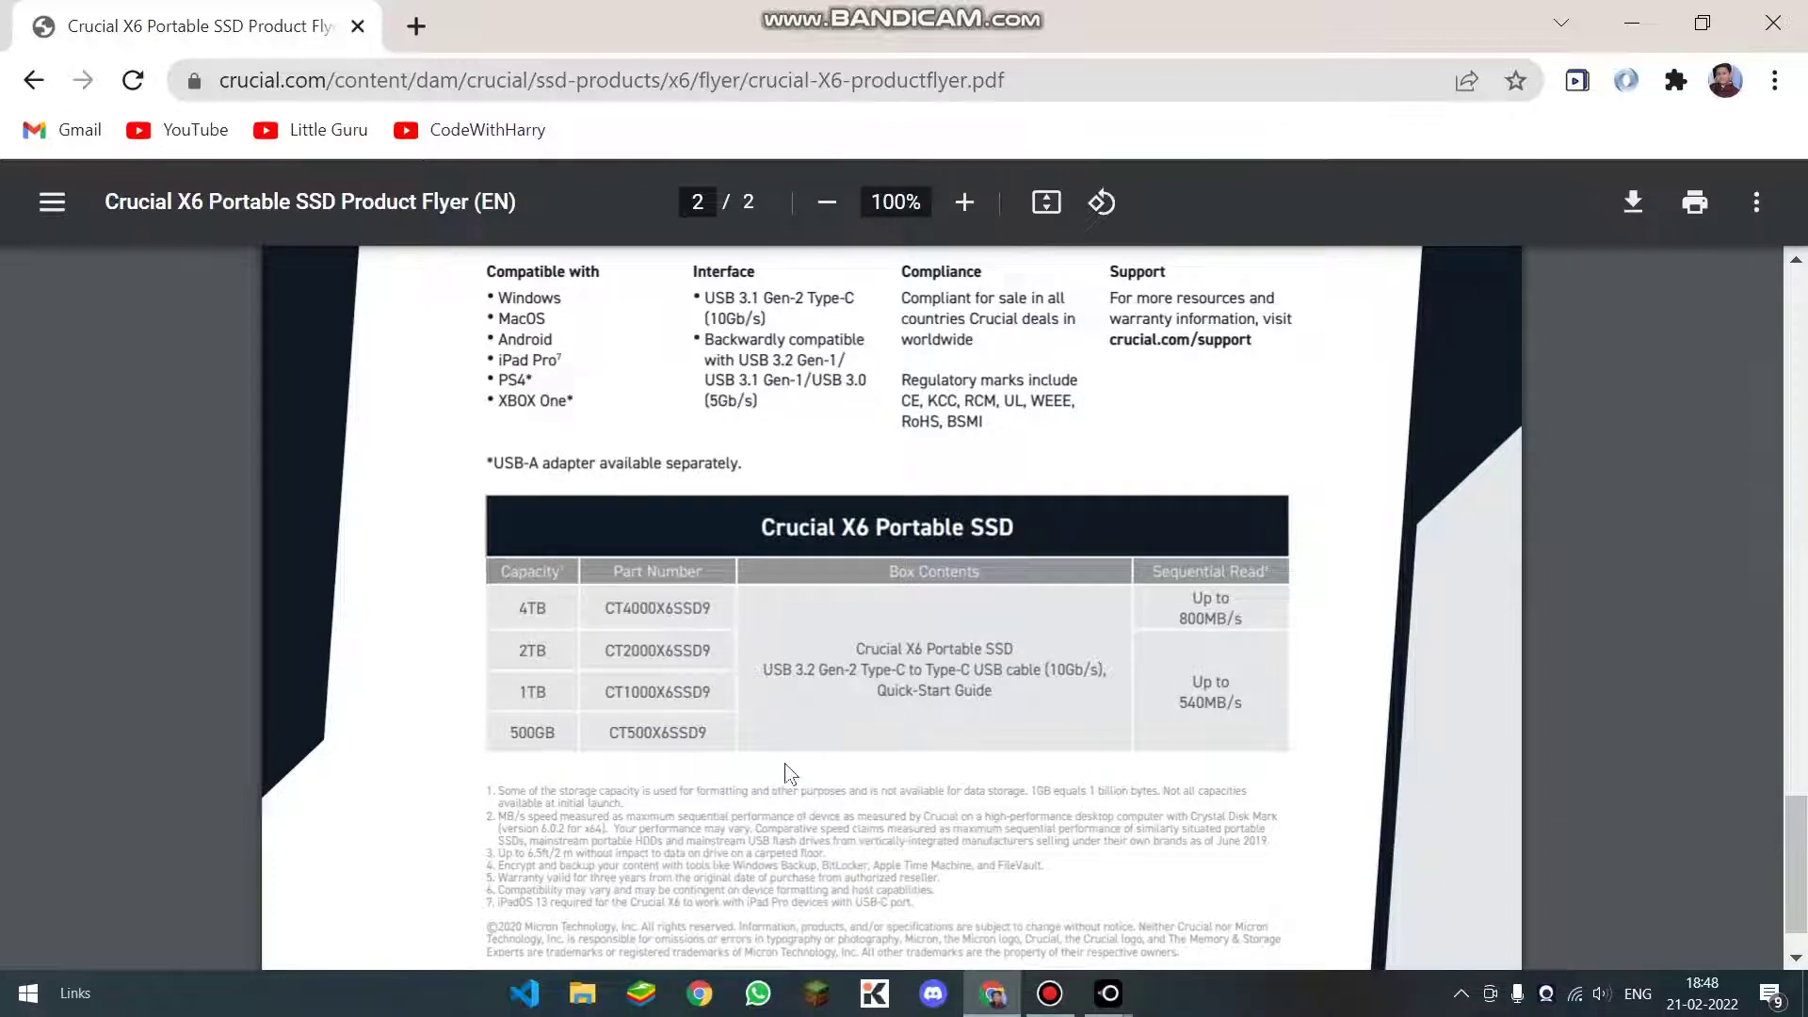
scroll(789, 772, "up", 5)
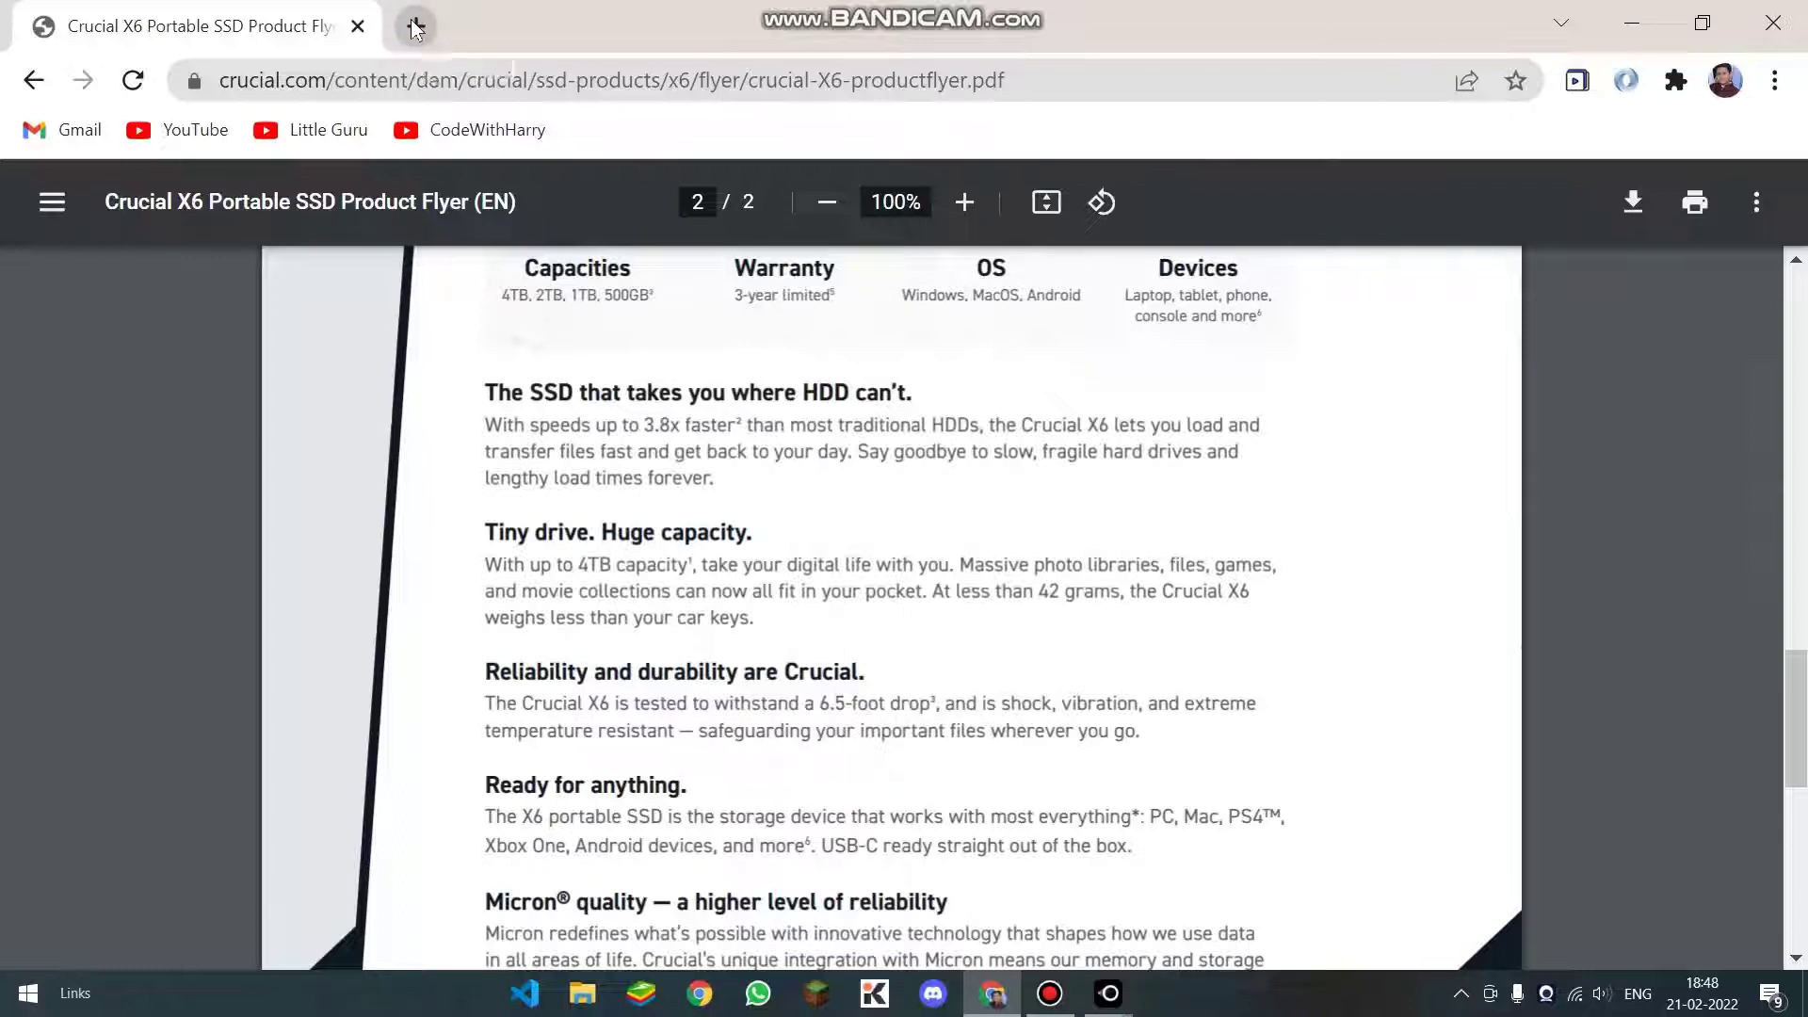
left_click(415, 26)
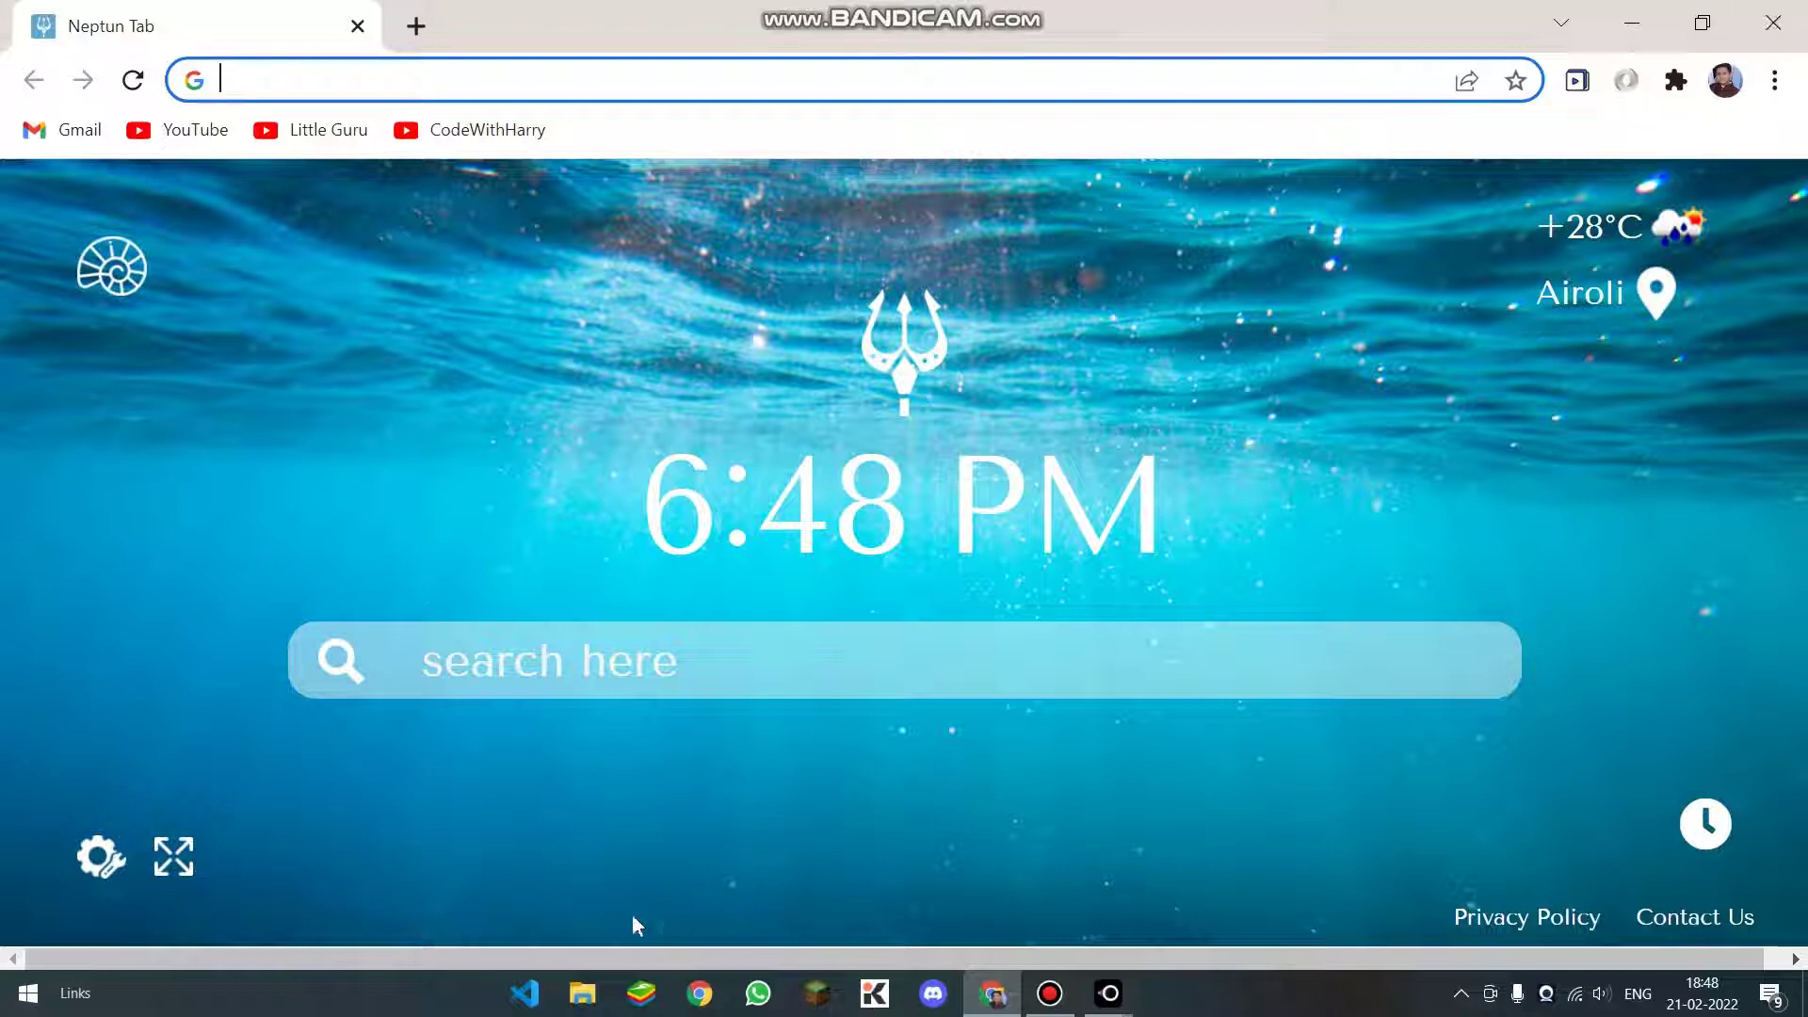
Check that the empty Crucial X6 (G:) drive is NTFS, 131 MB used, 931 GB capacity
left_click(563, 992)
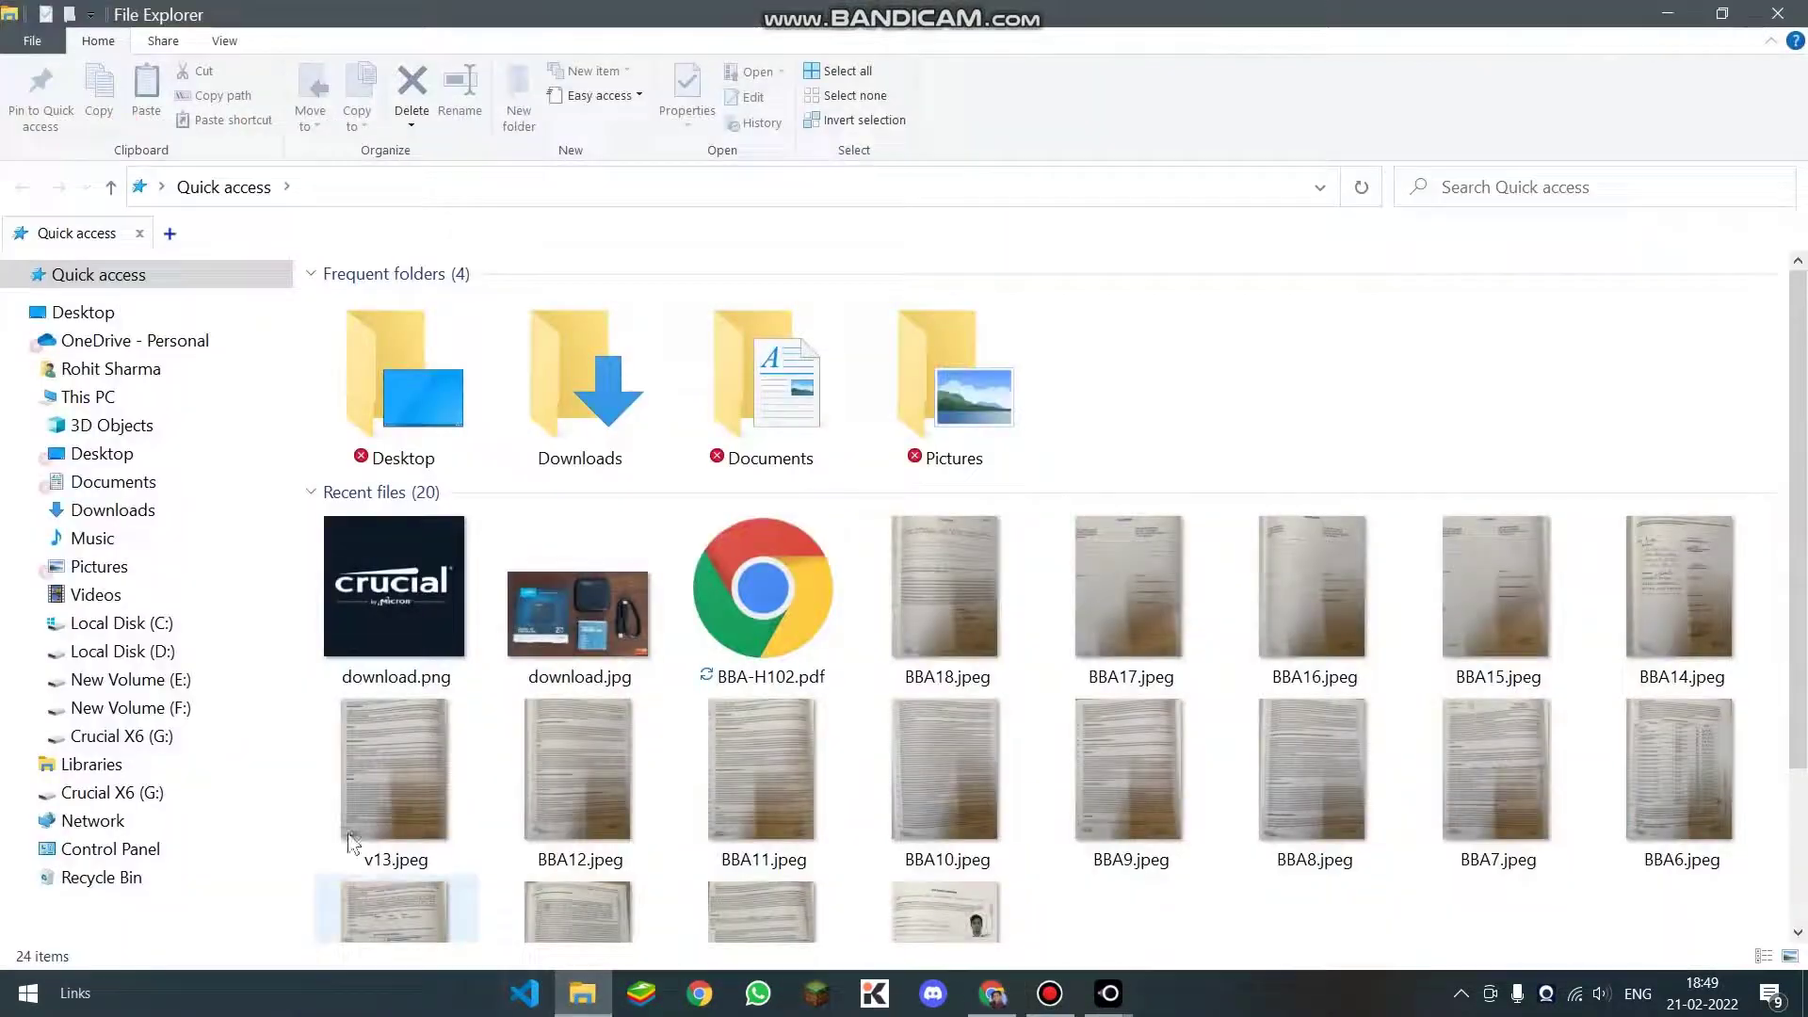
left_click(162, 737)
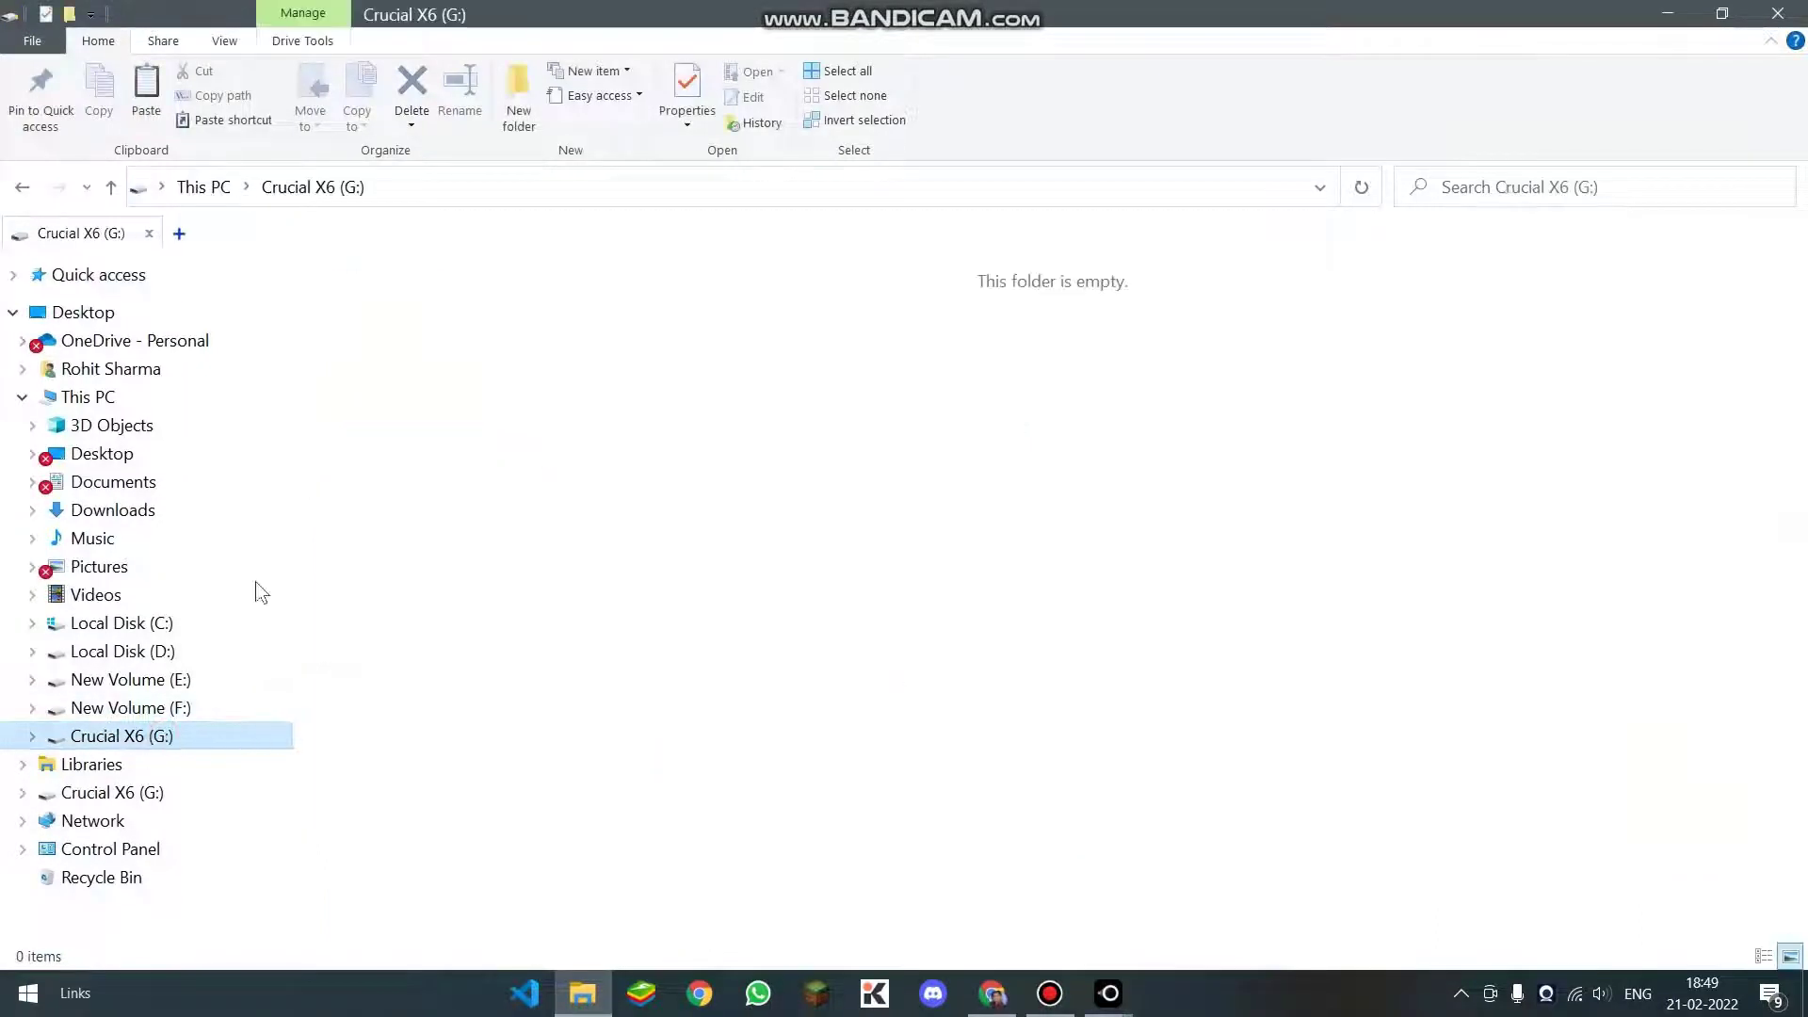
right_click(550, 442)
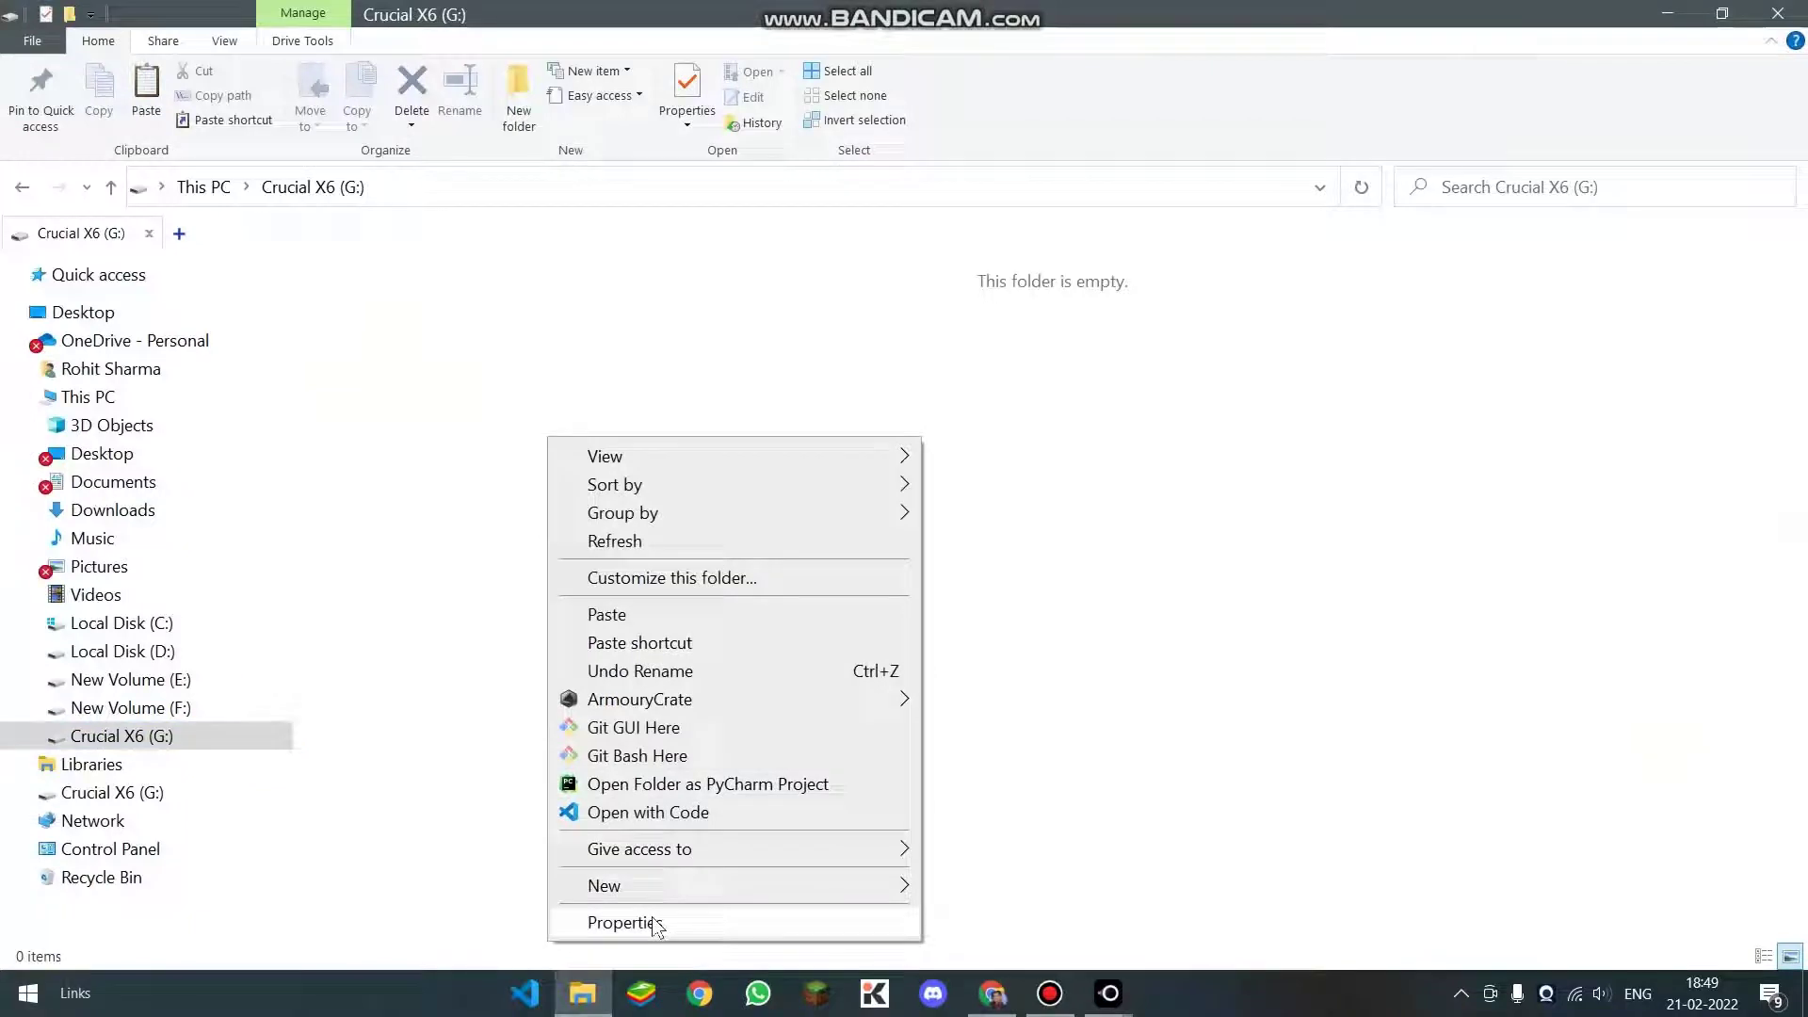
left_click(624, 923)
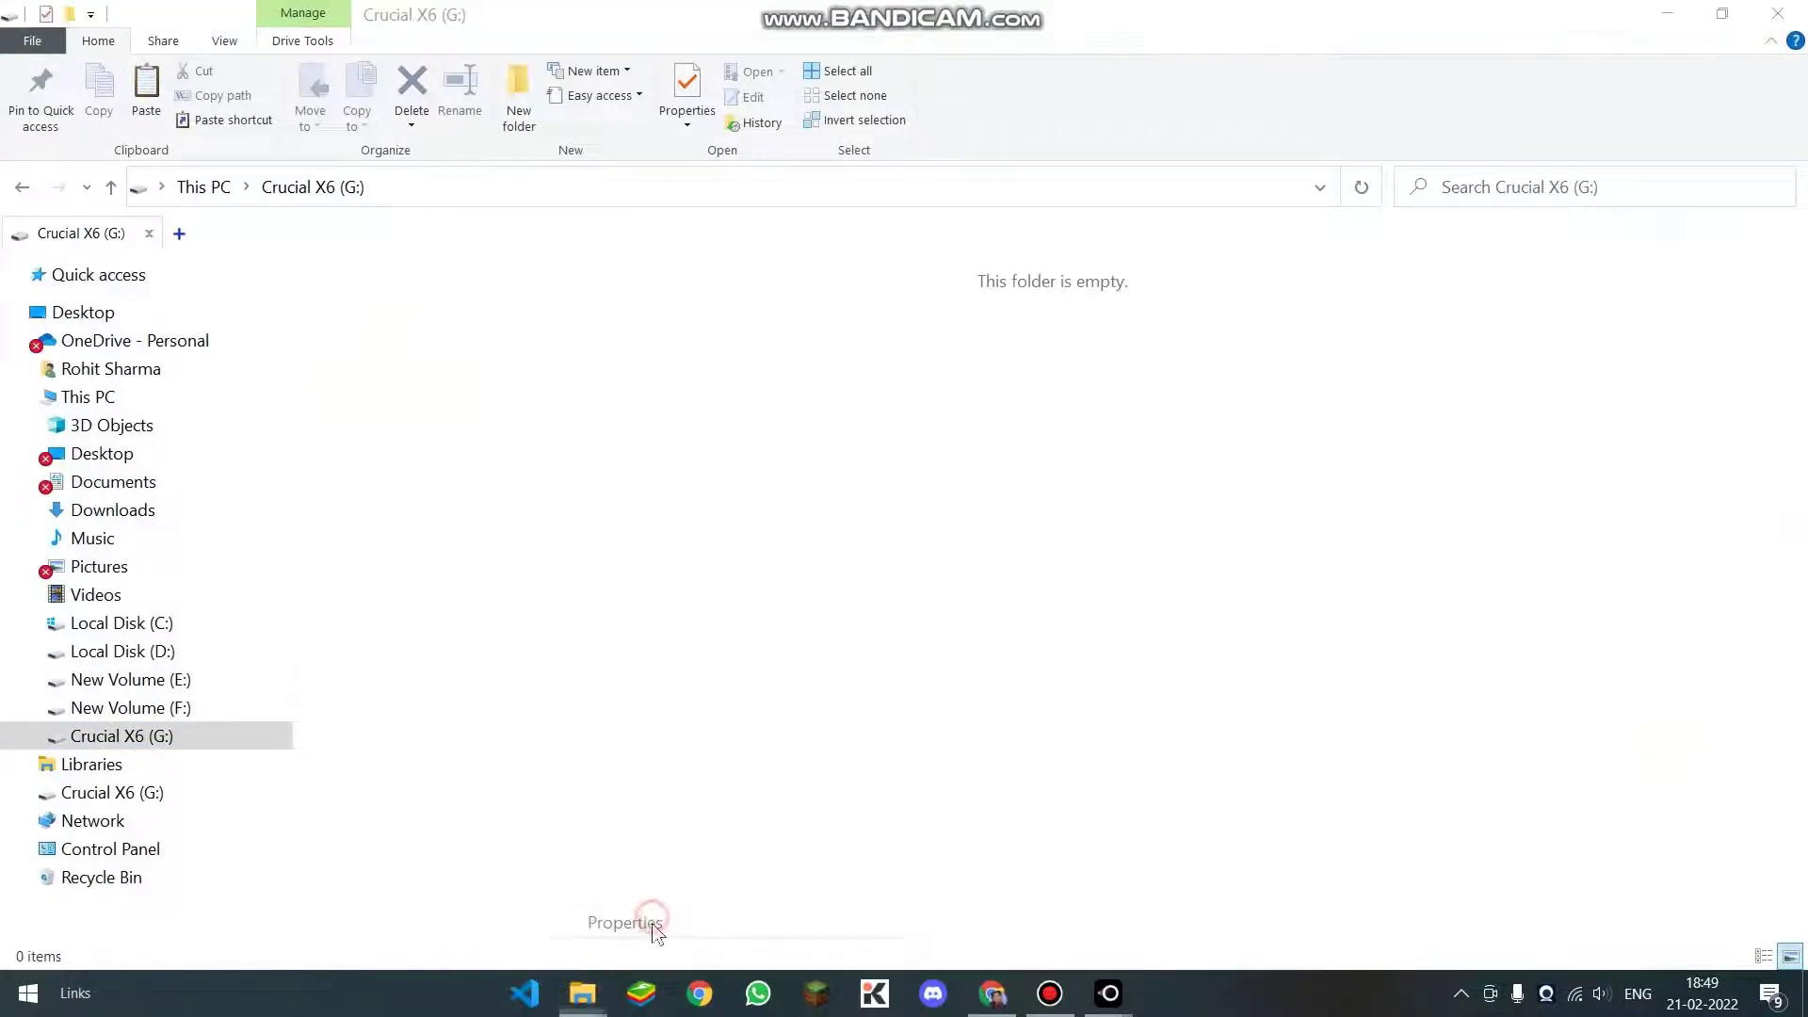
left_click_drag(314, 253, 943, 285)
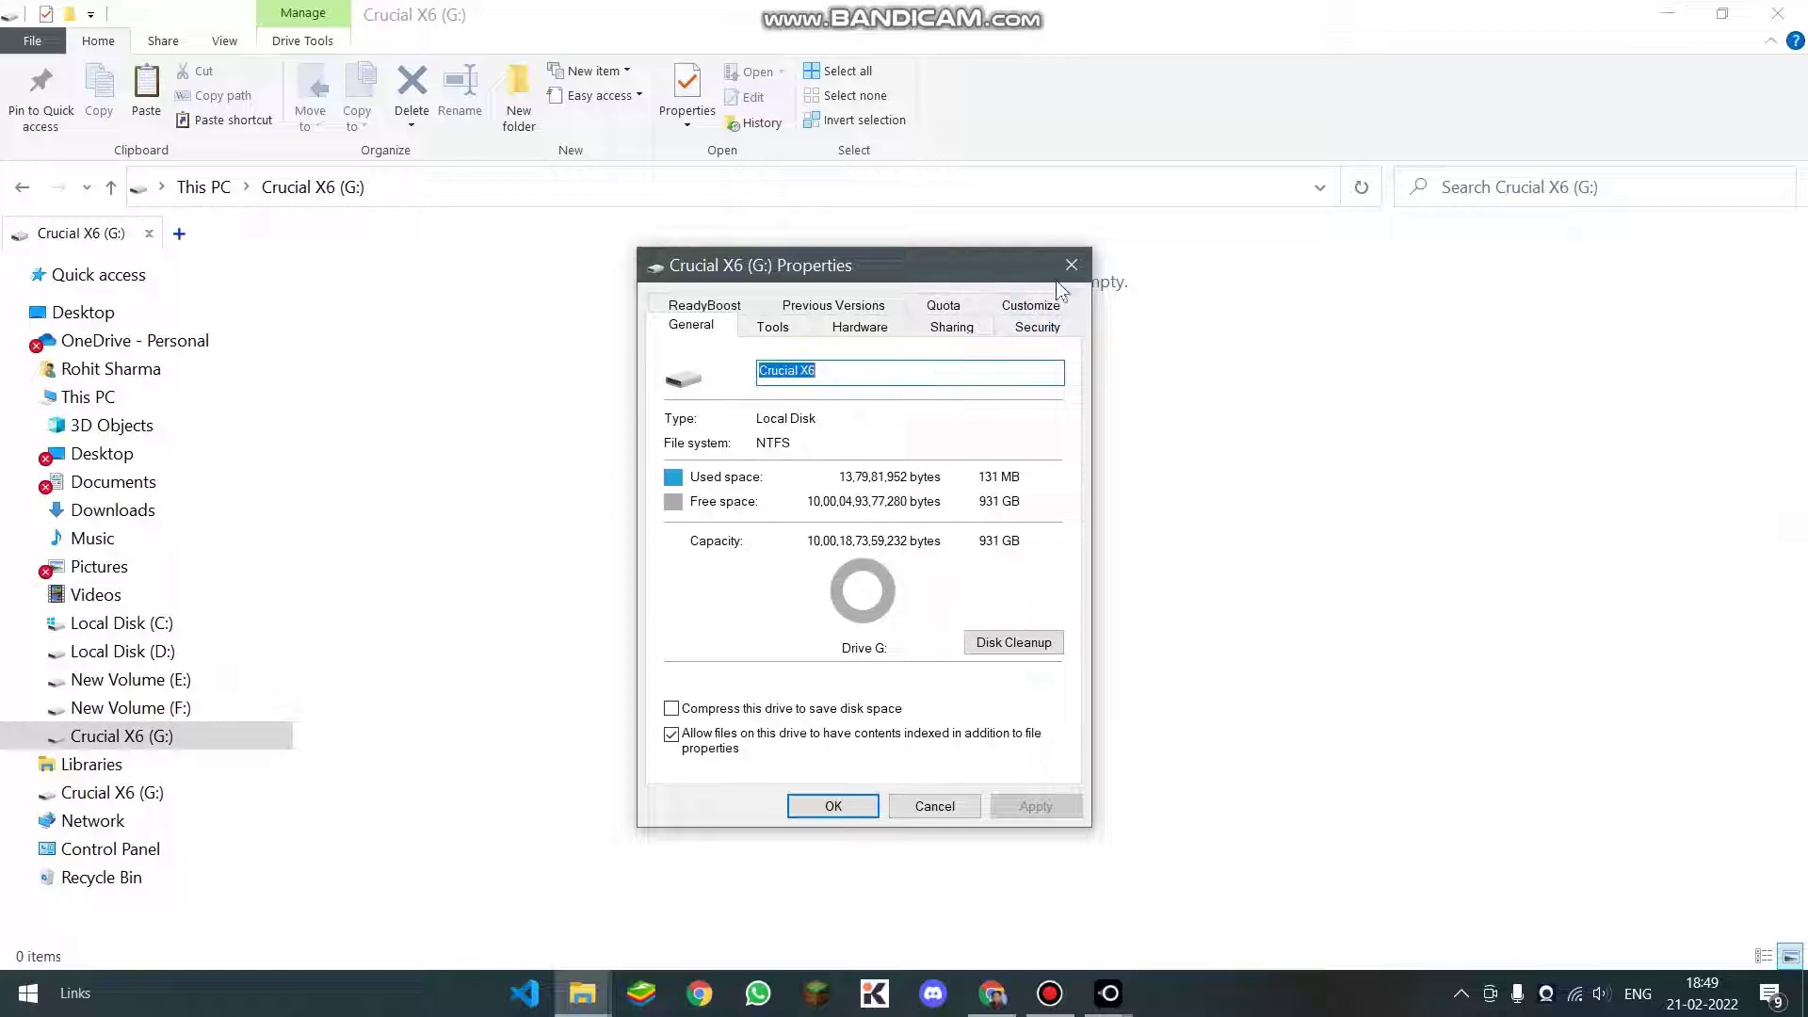
left_click(1077, 261)
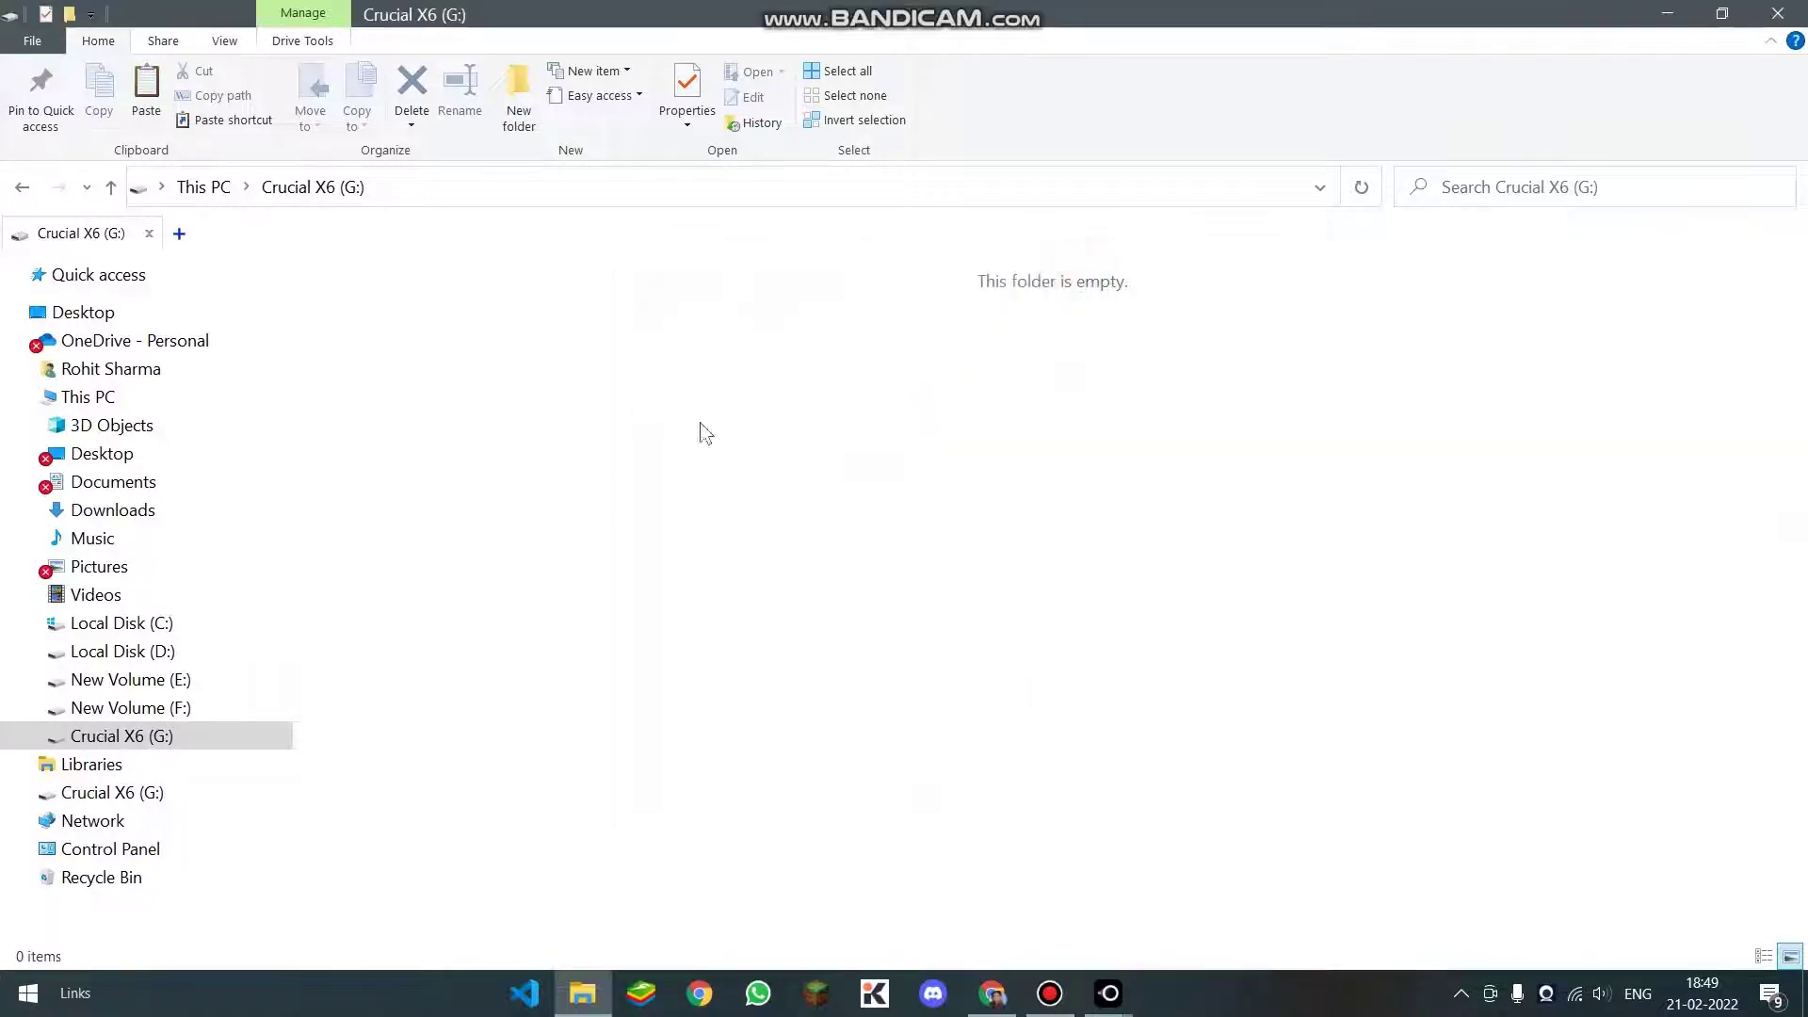
right_click(75, 738)
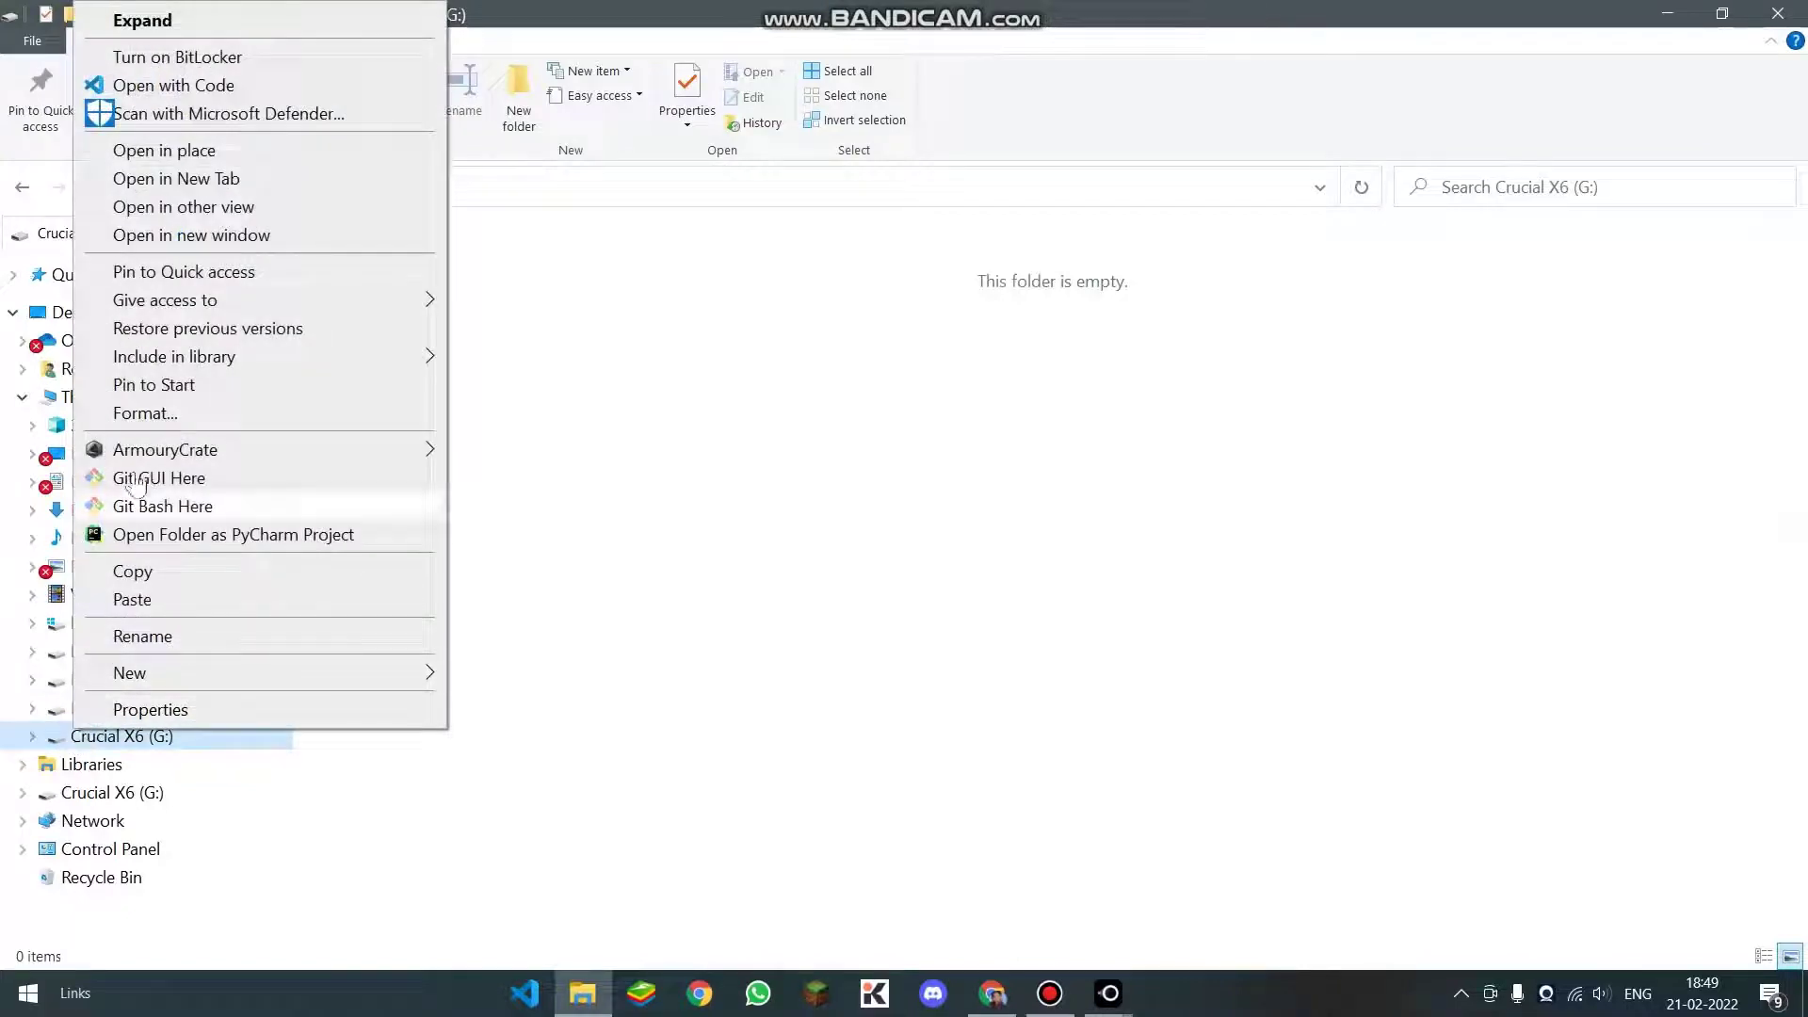
Quick-format Crucial X6 (G:) as exFAT with 256 KB allocation units, accepting the erase warning
left_click(148, 416)
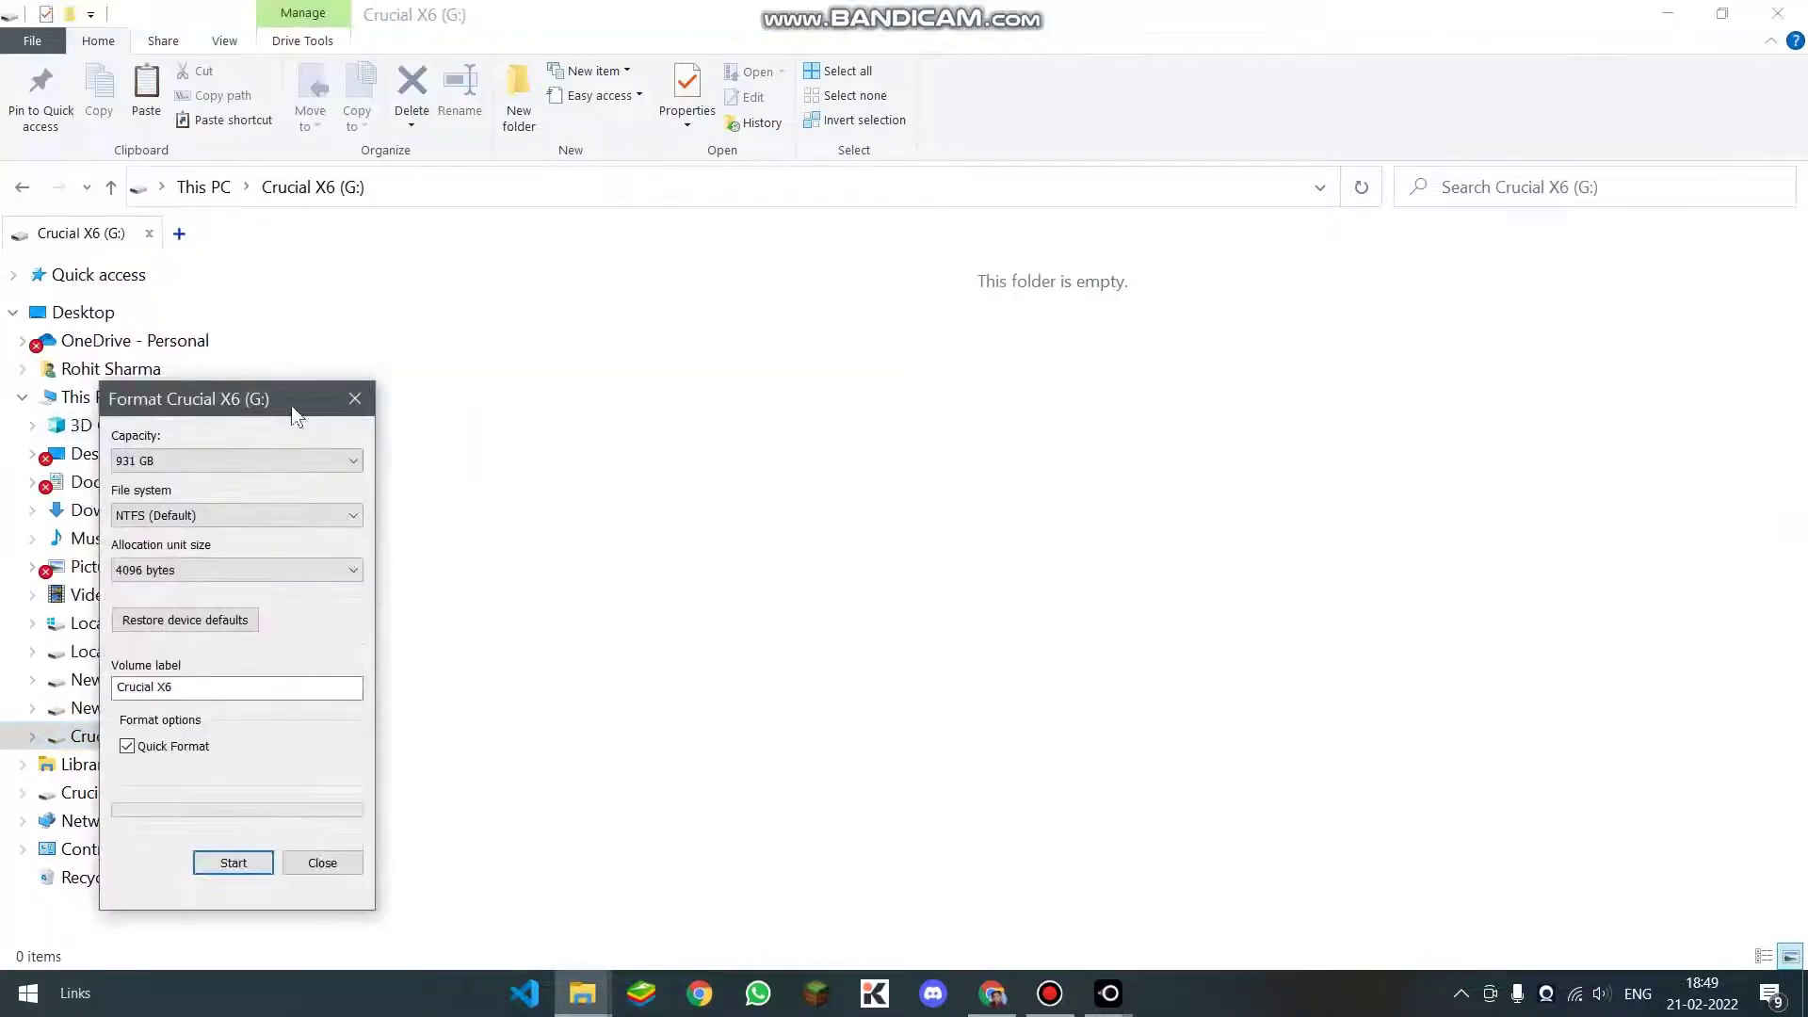
left_click_drag(362, 400, 895, 331)
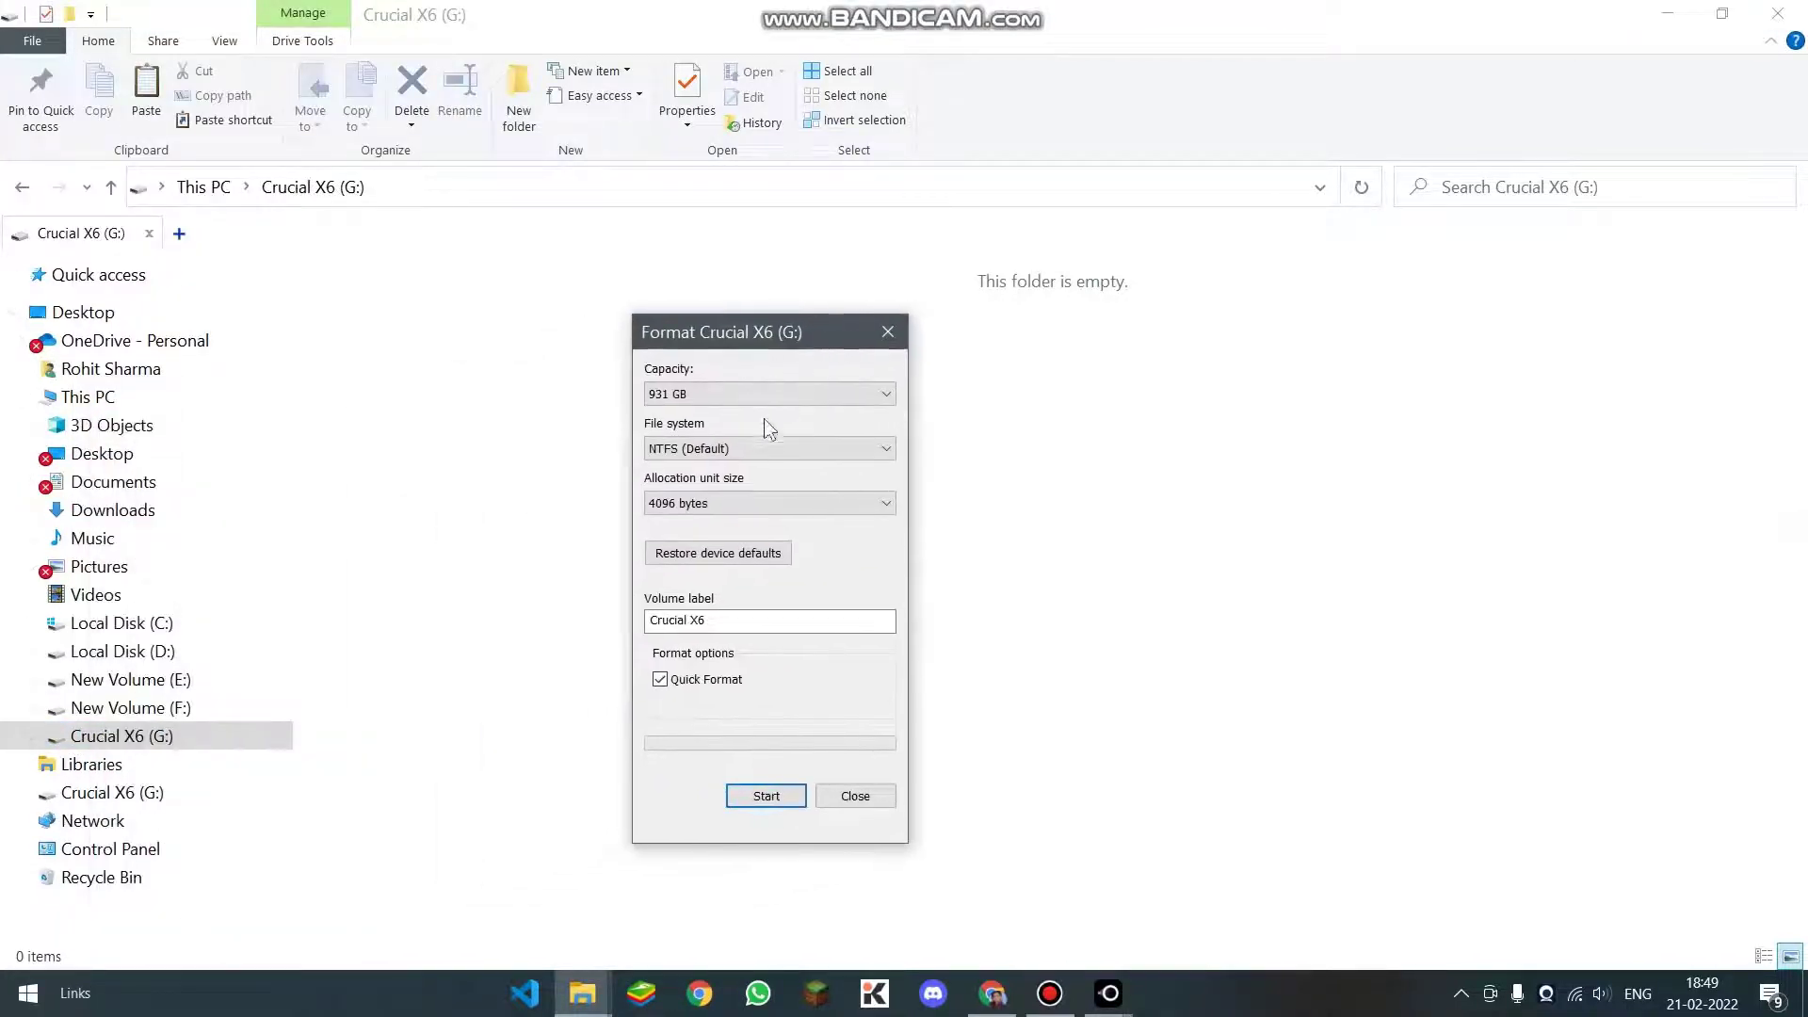
left_click(724, 449)
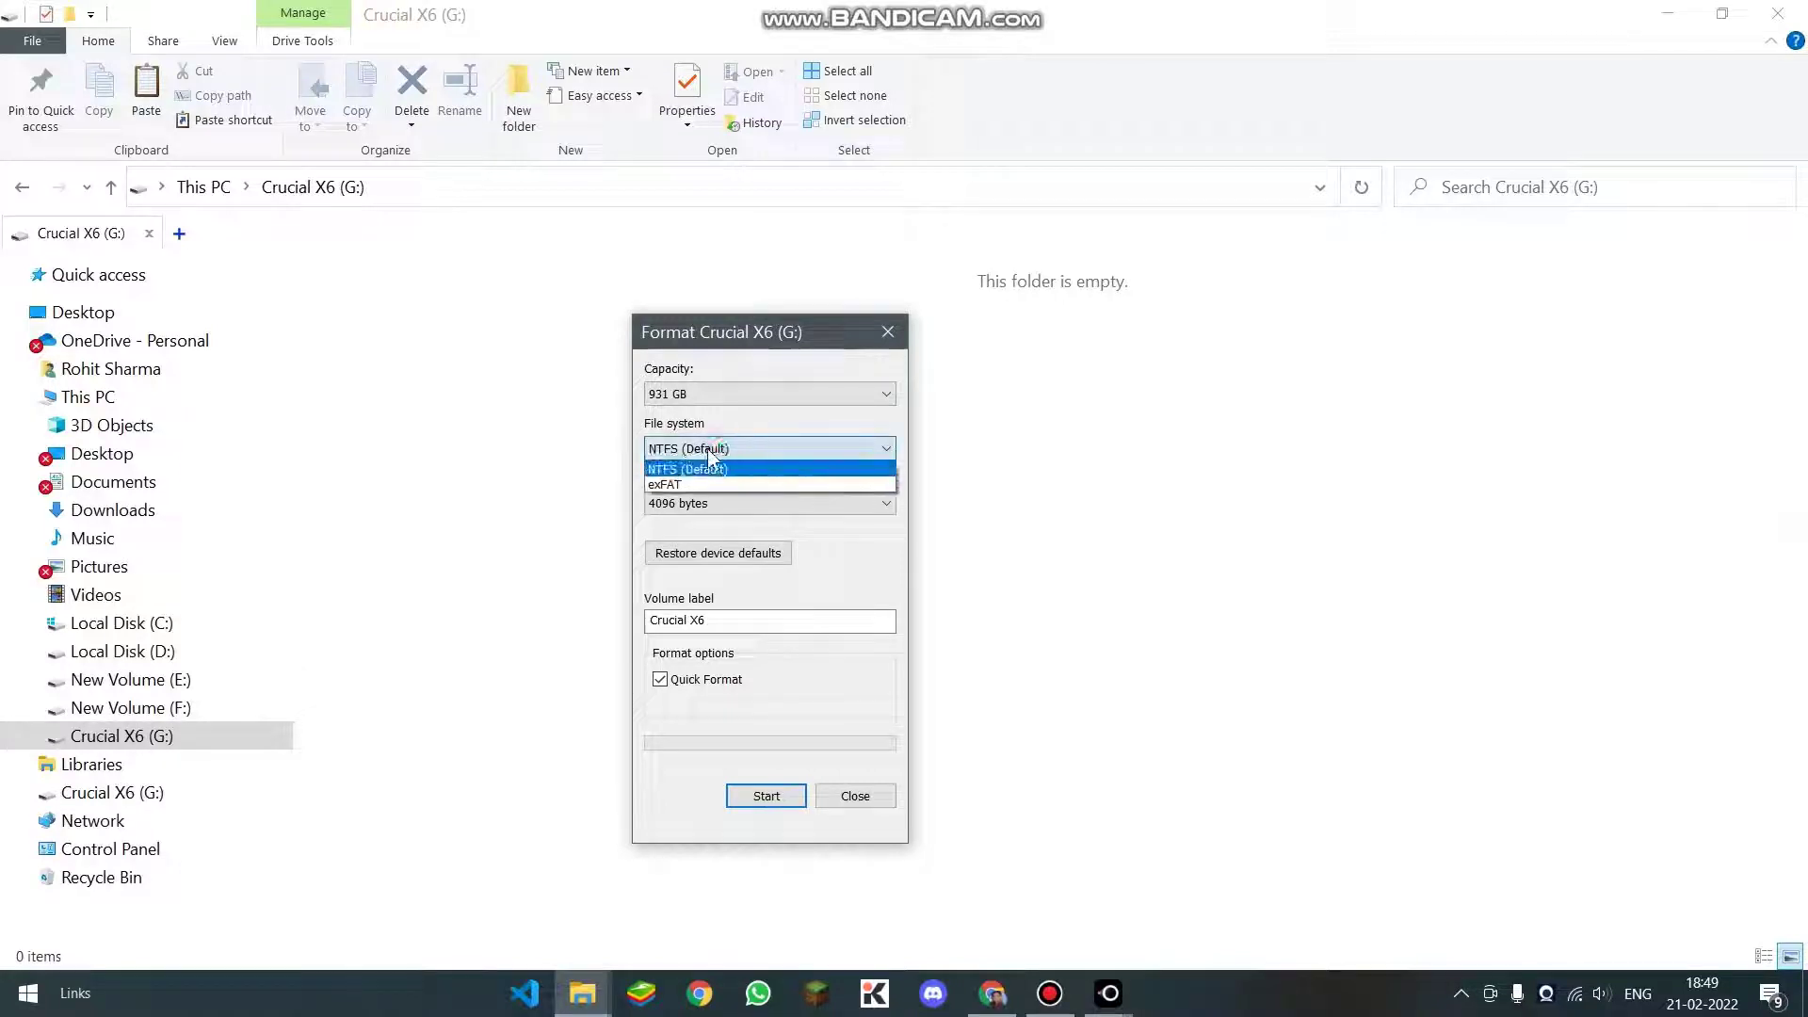
left_click(674, 490)
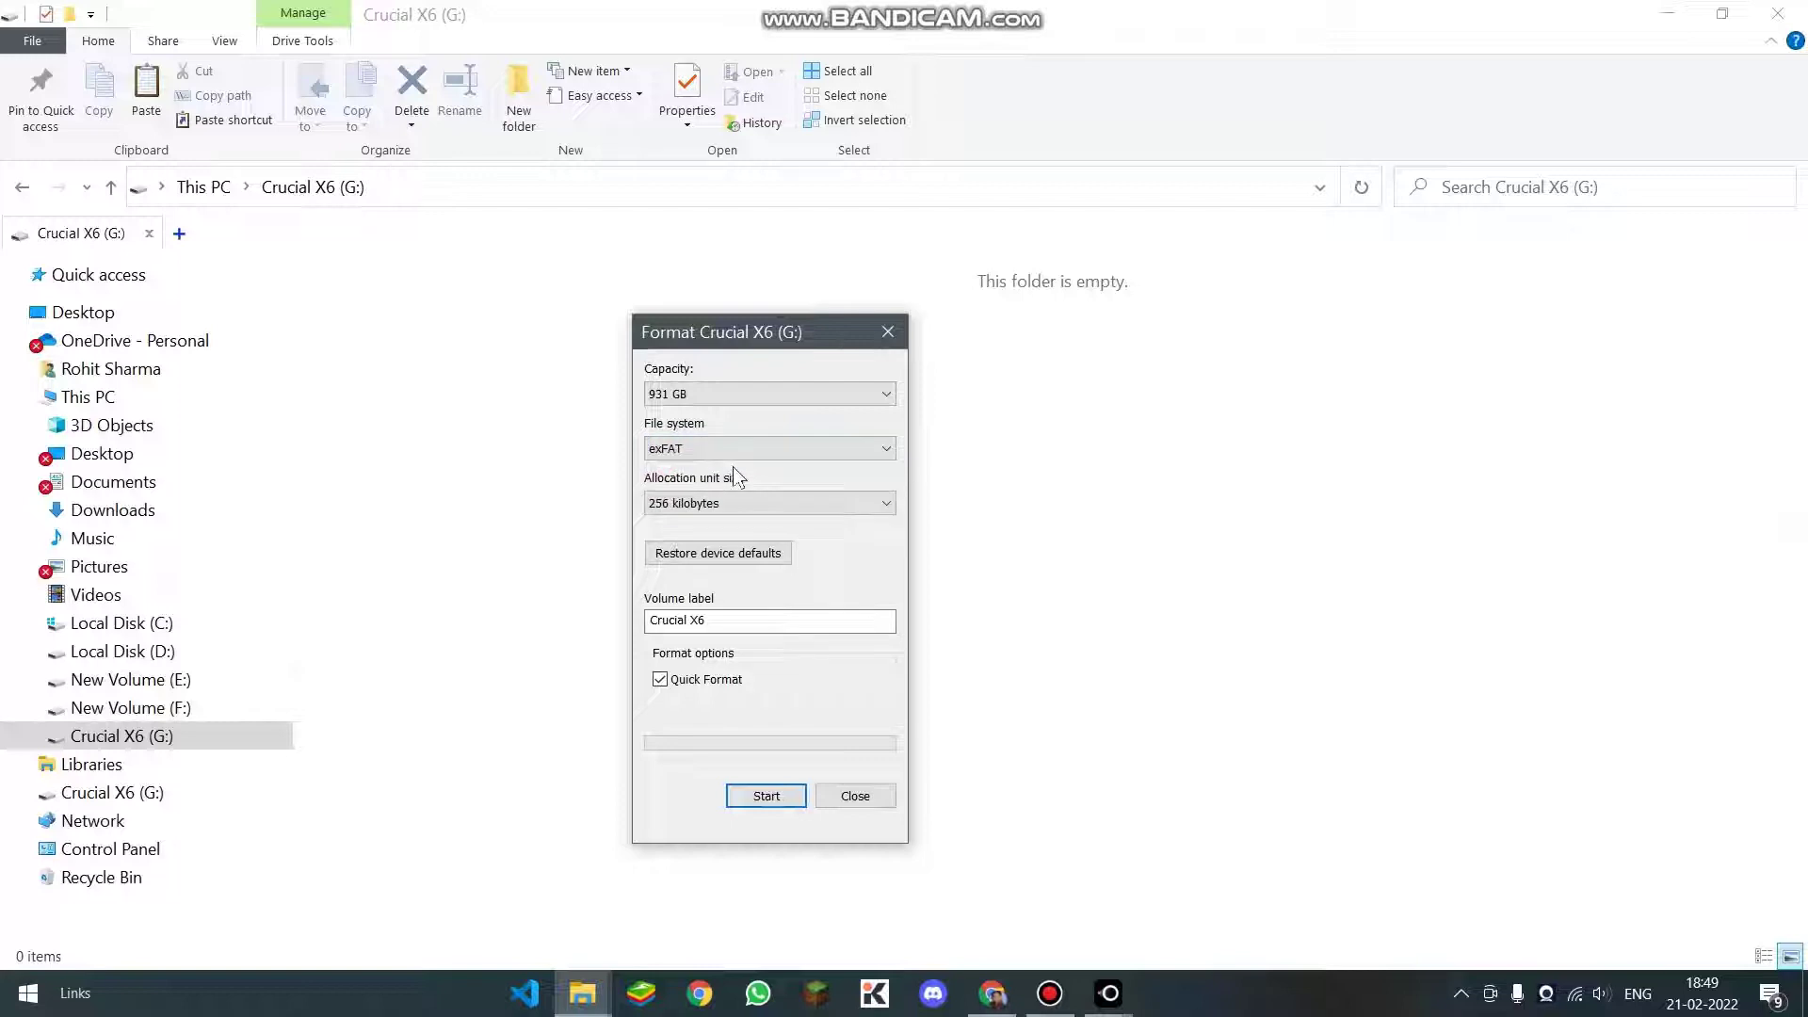
left_click(778, 800)
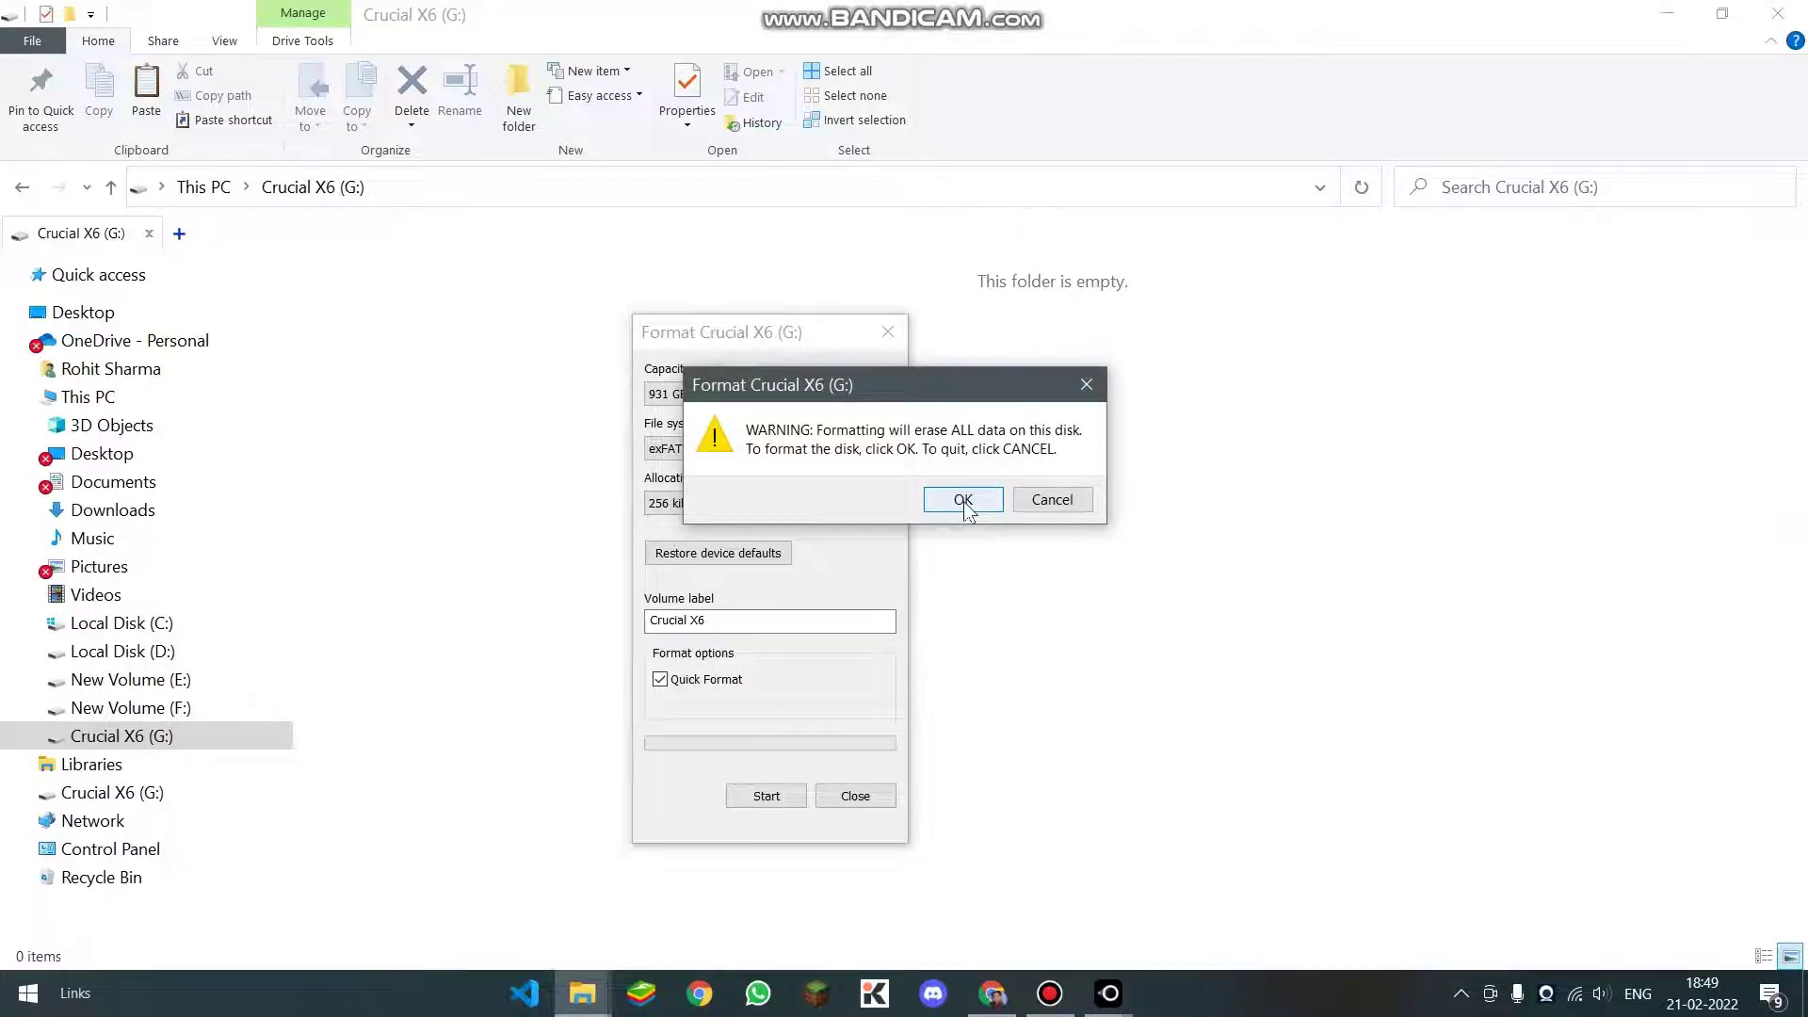
left_click(962, 500)
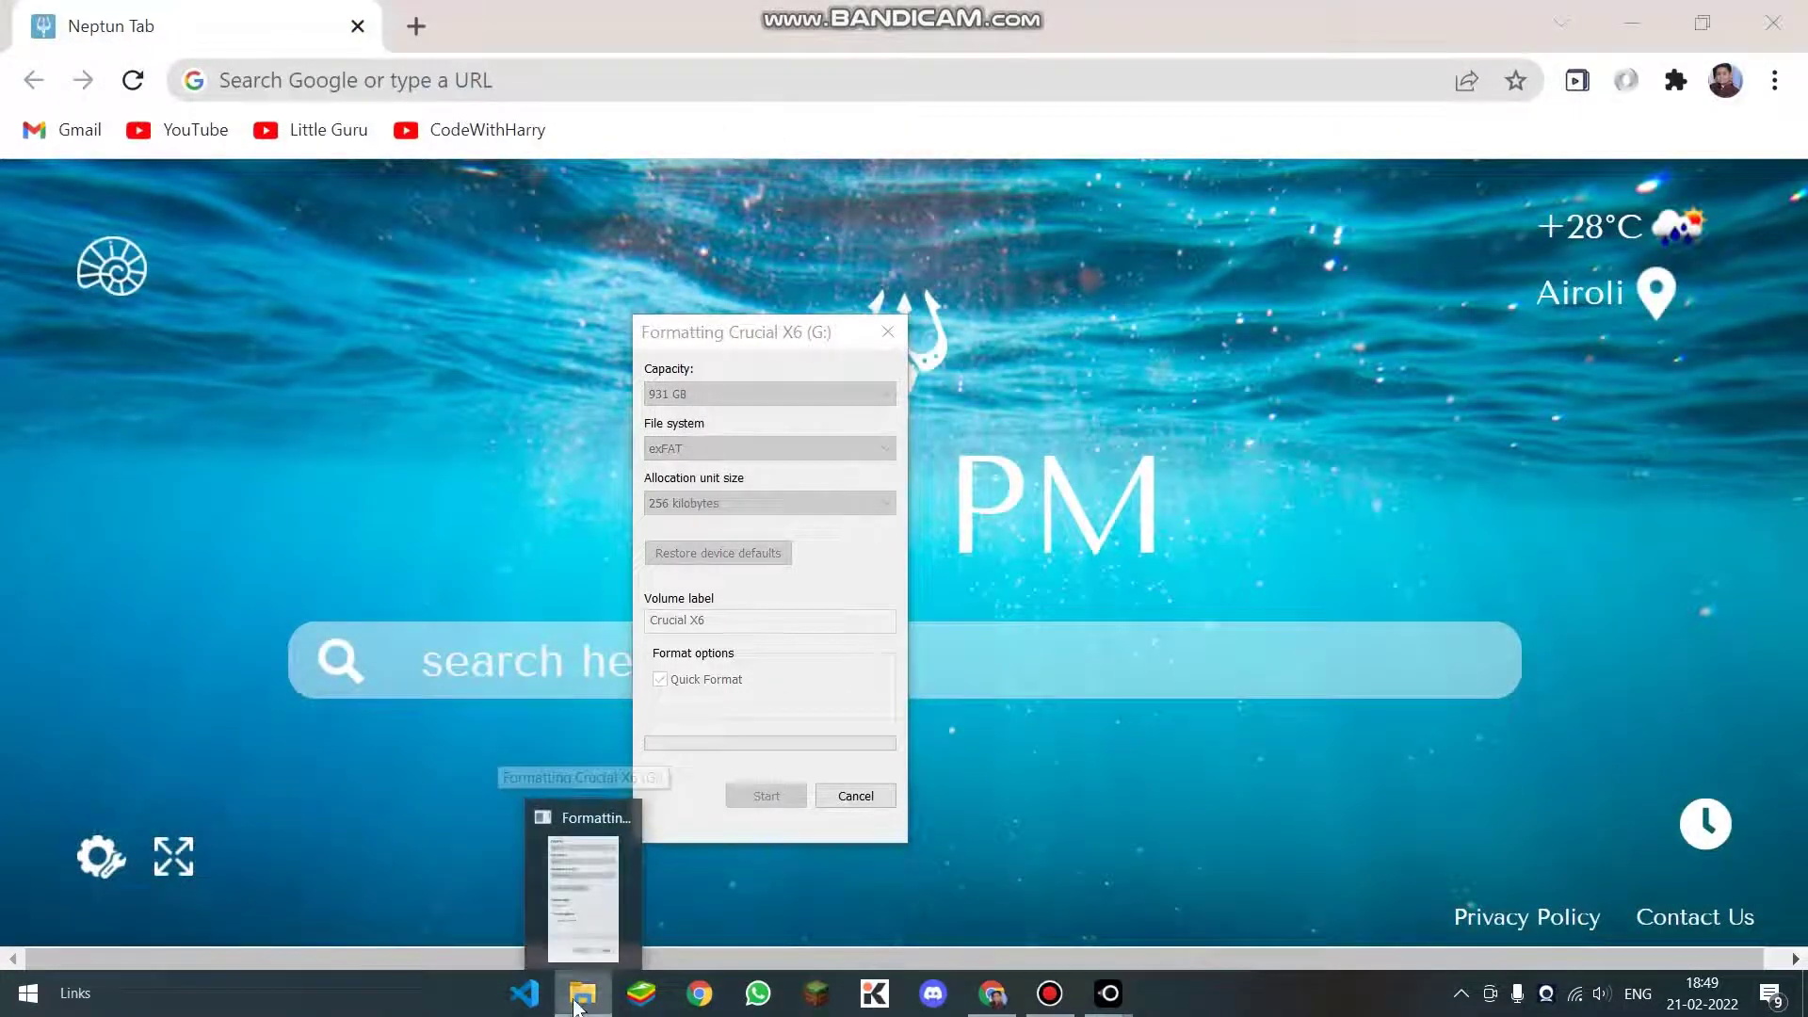
Wait out the exFAT format, dismissing the G: access-denied error and the Format Complete notice
right_click(604, 989)
left_click(602, 855)
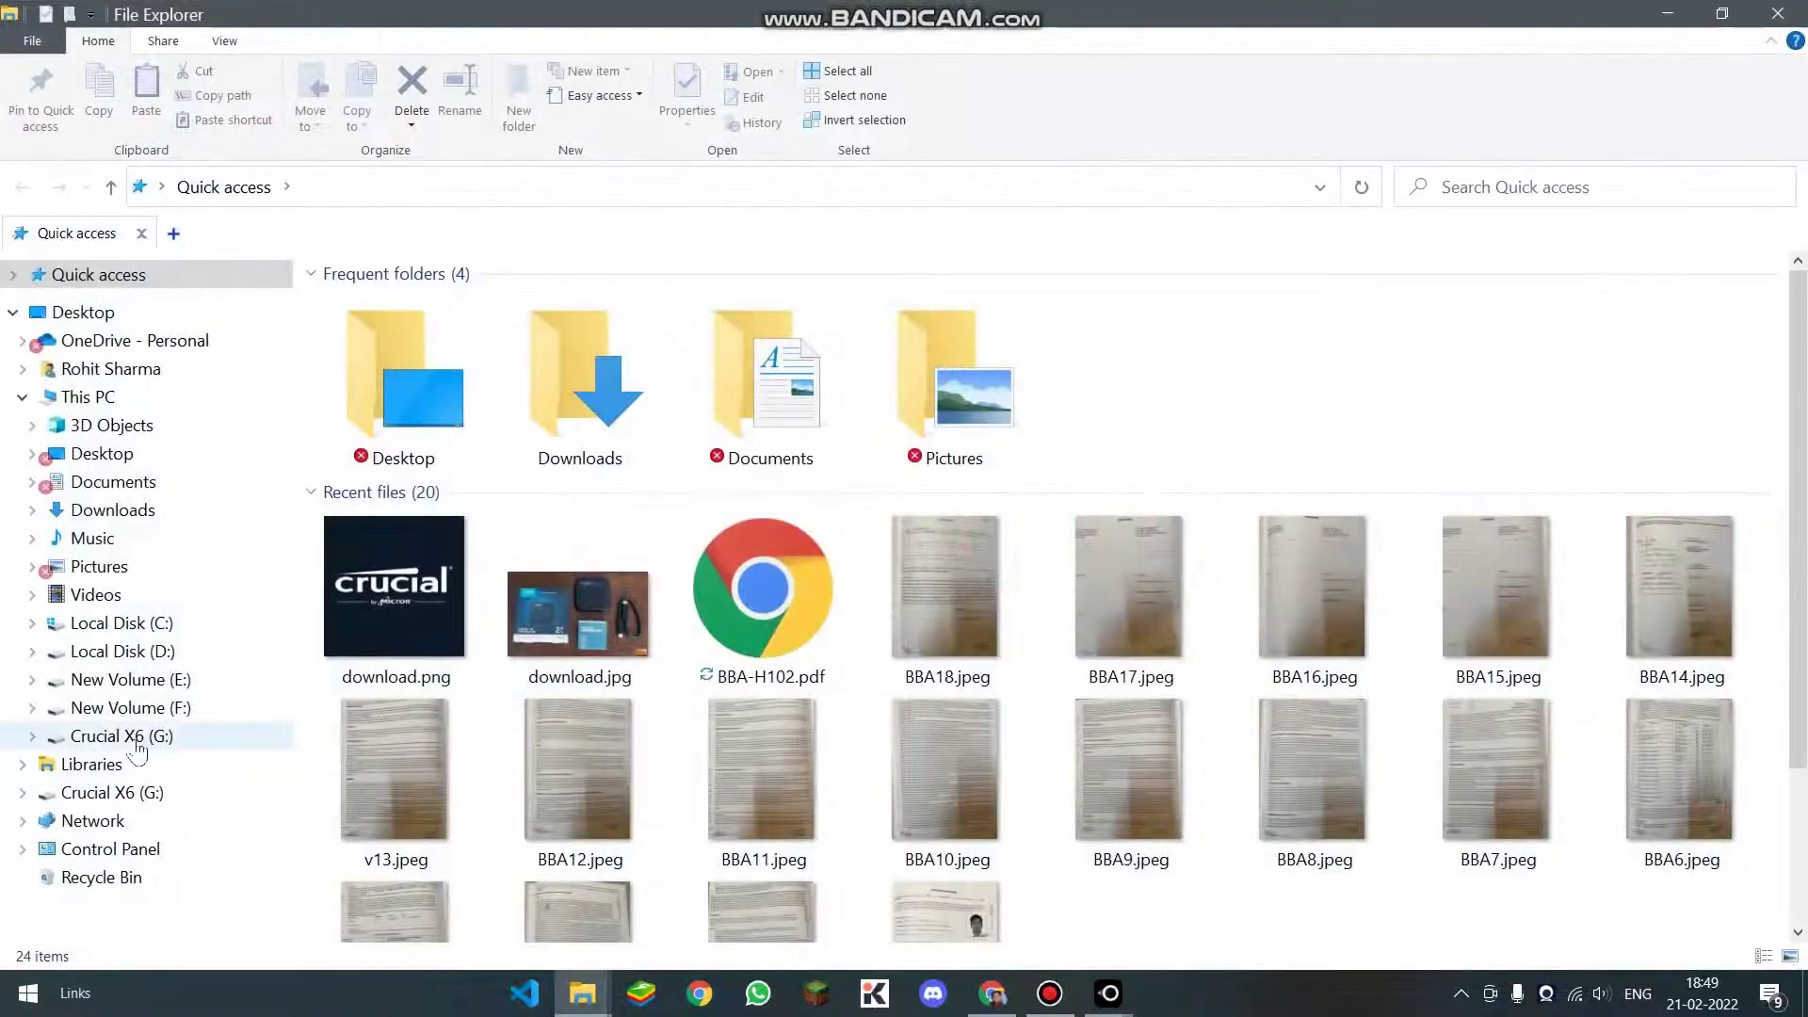
left_click(136, 738)
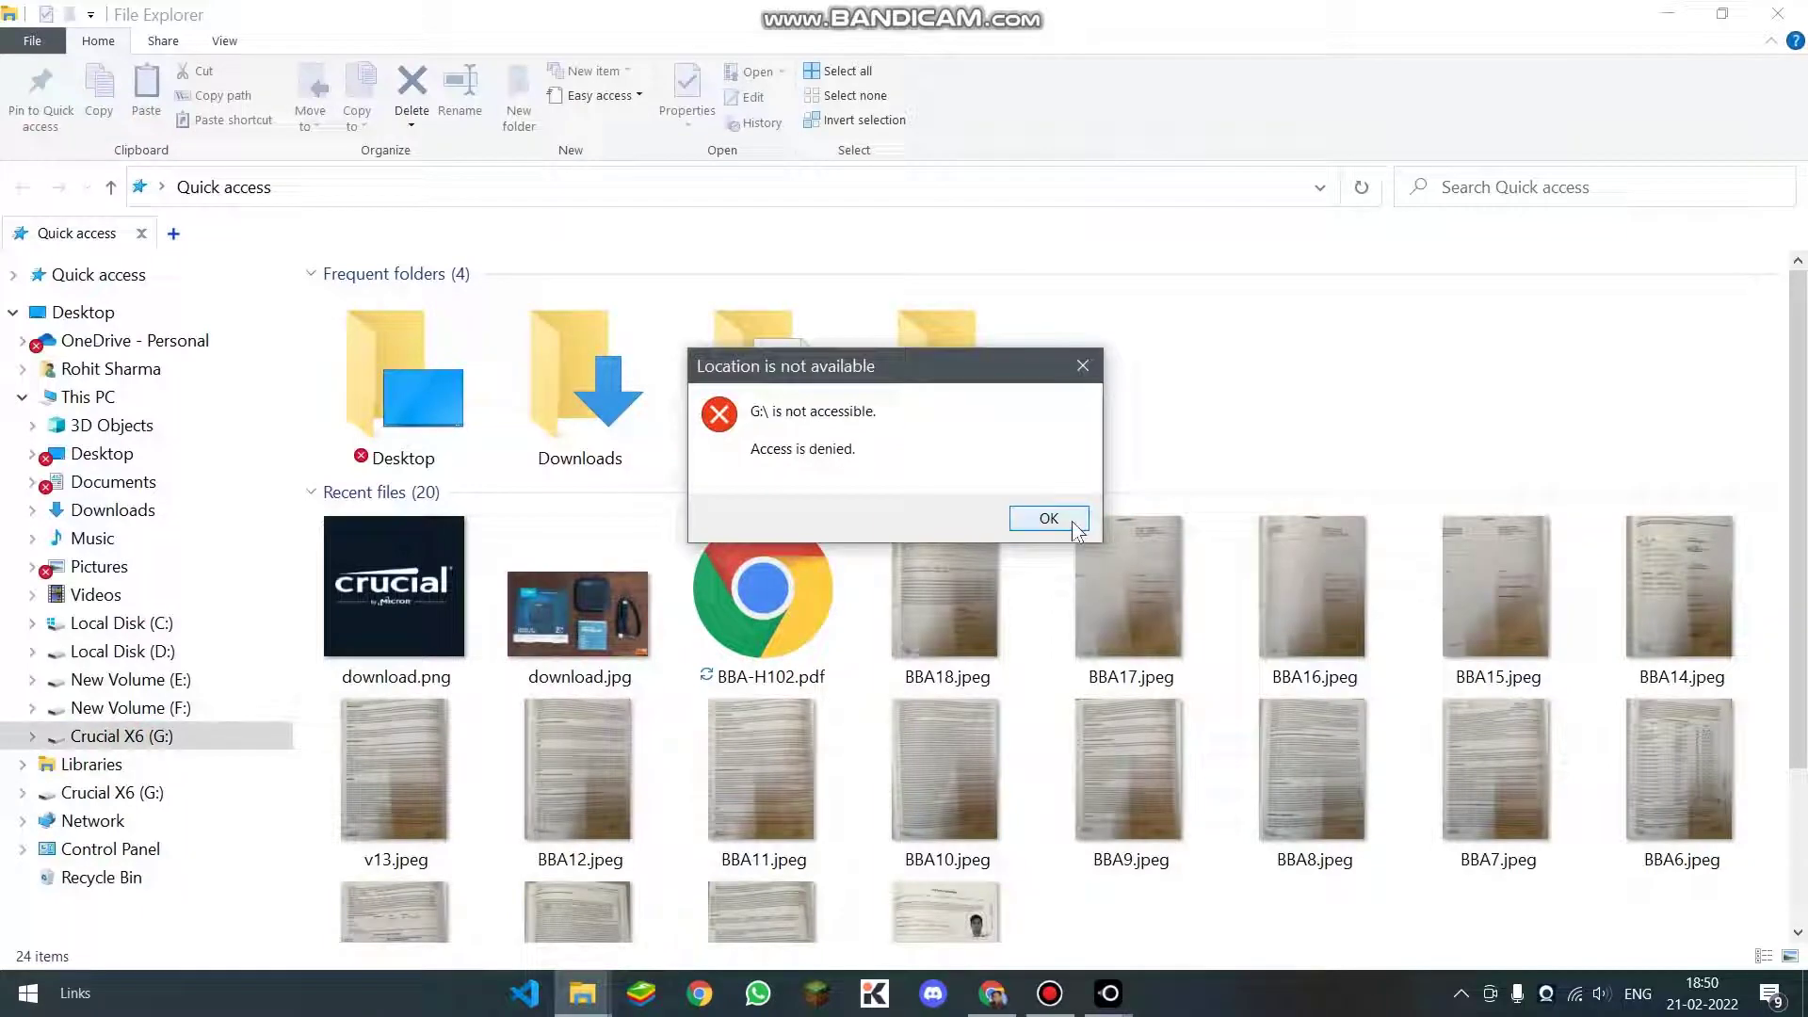
left_click(1048, 519)
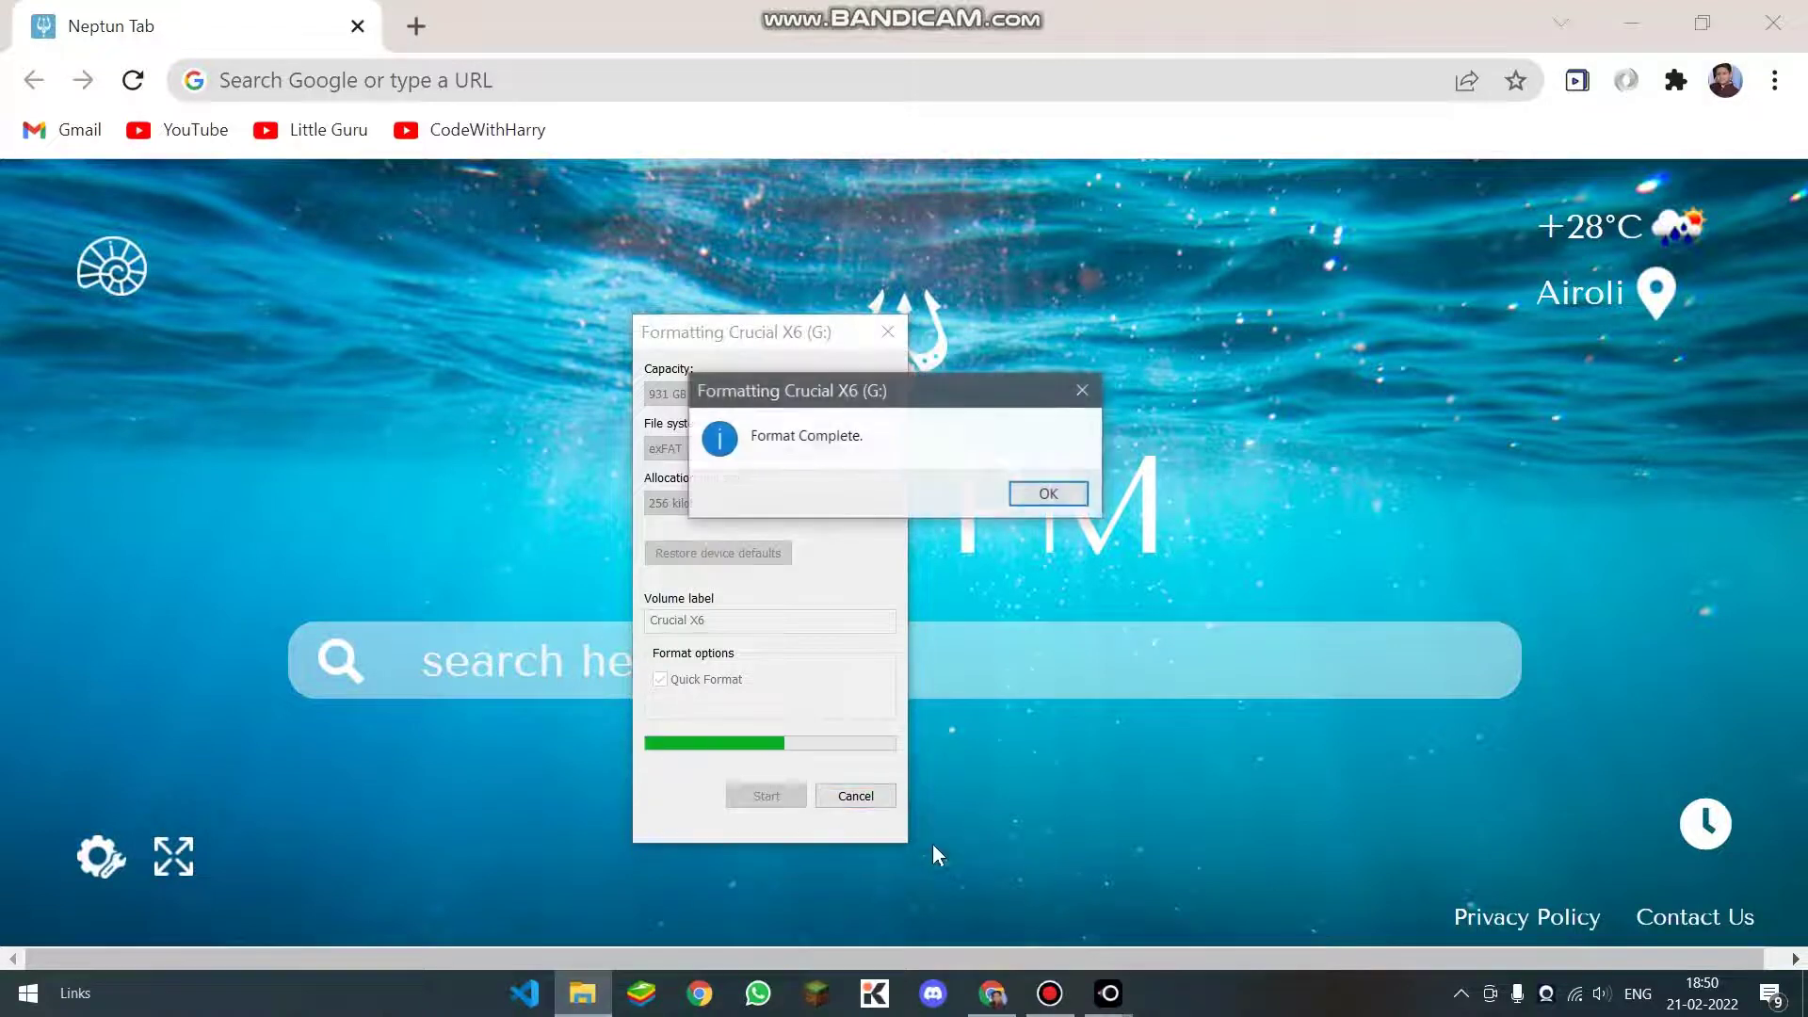
left_click(1048, 495)
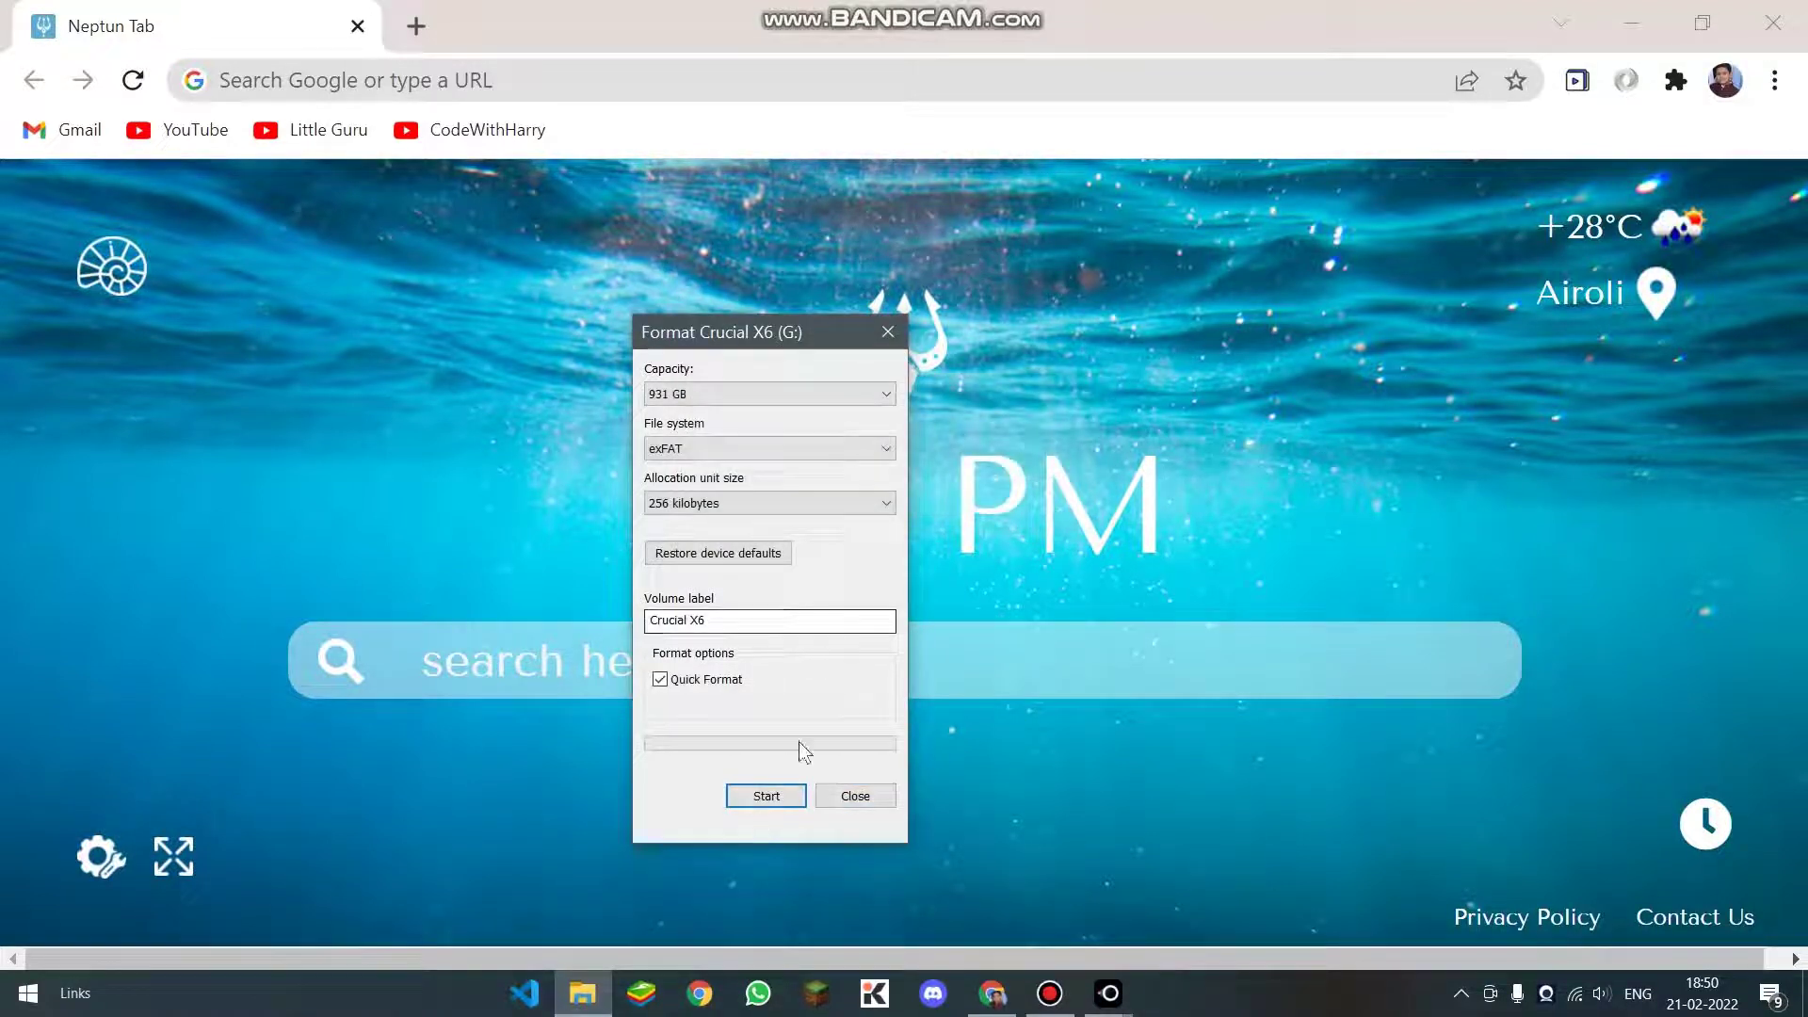
Close the format dialog and go to the freshly formatted Crucial X6 (G:) drive
left_click(889, 331)
key("alt+Tab")
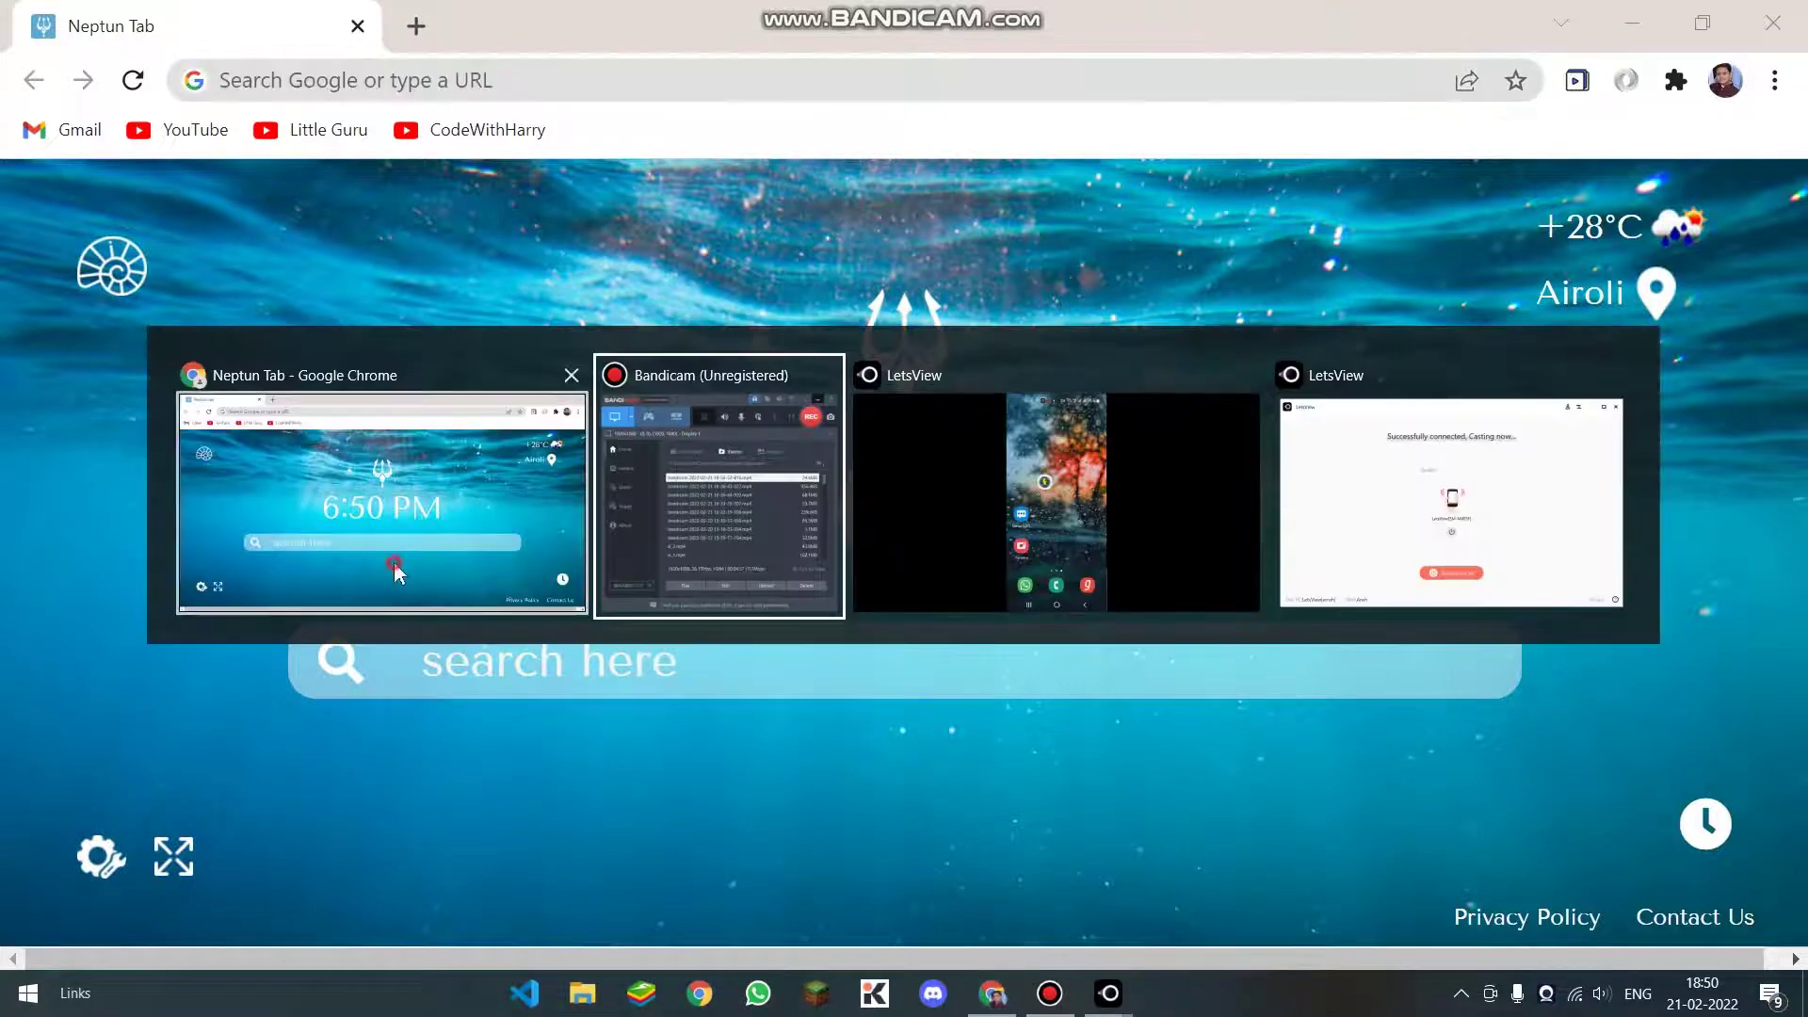
left_click(396, 570)
left_click(582, 993)
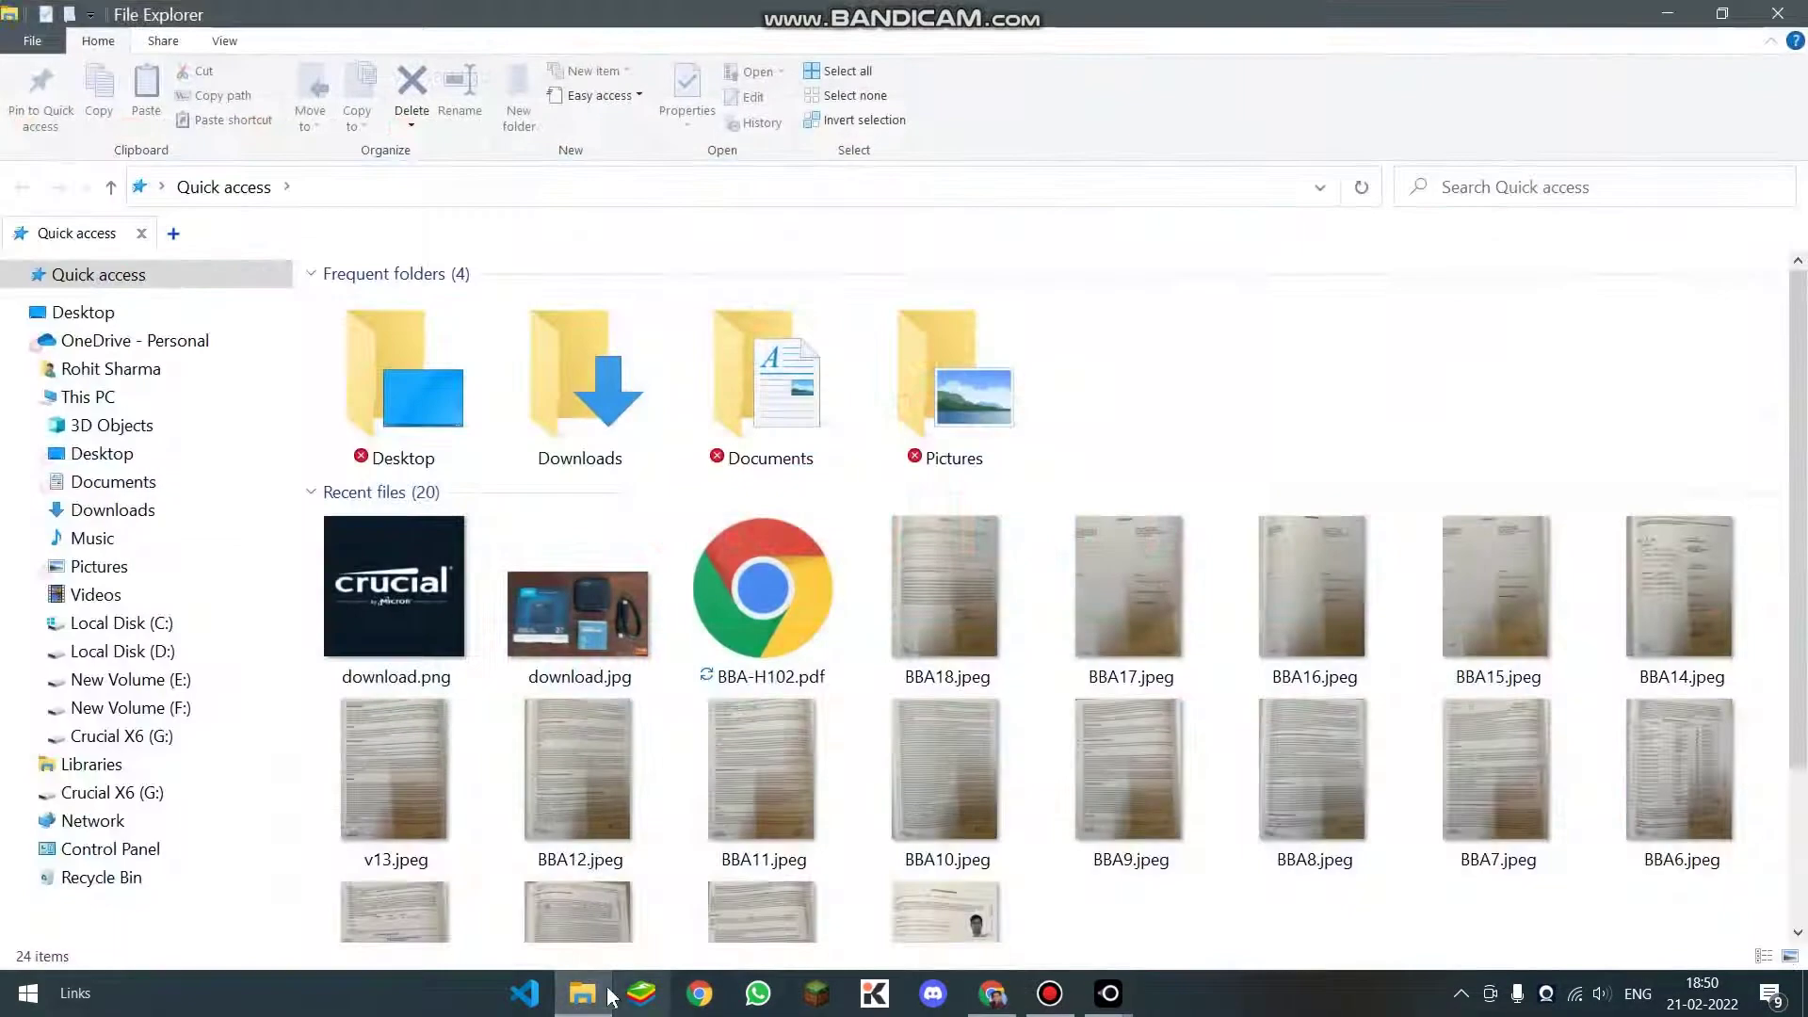
left_click(166, 736)
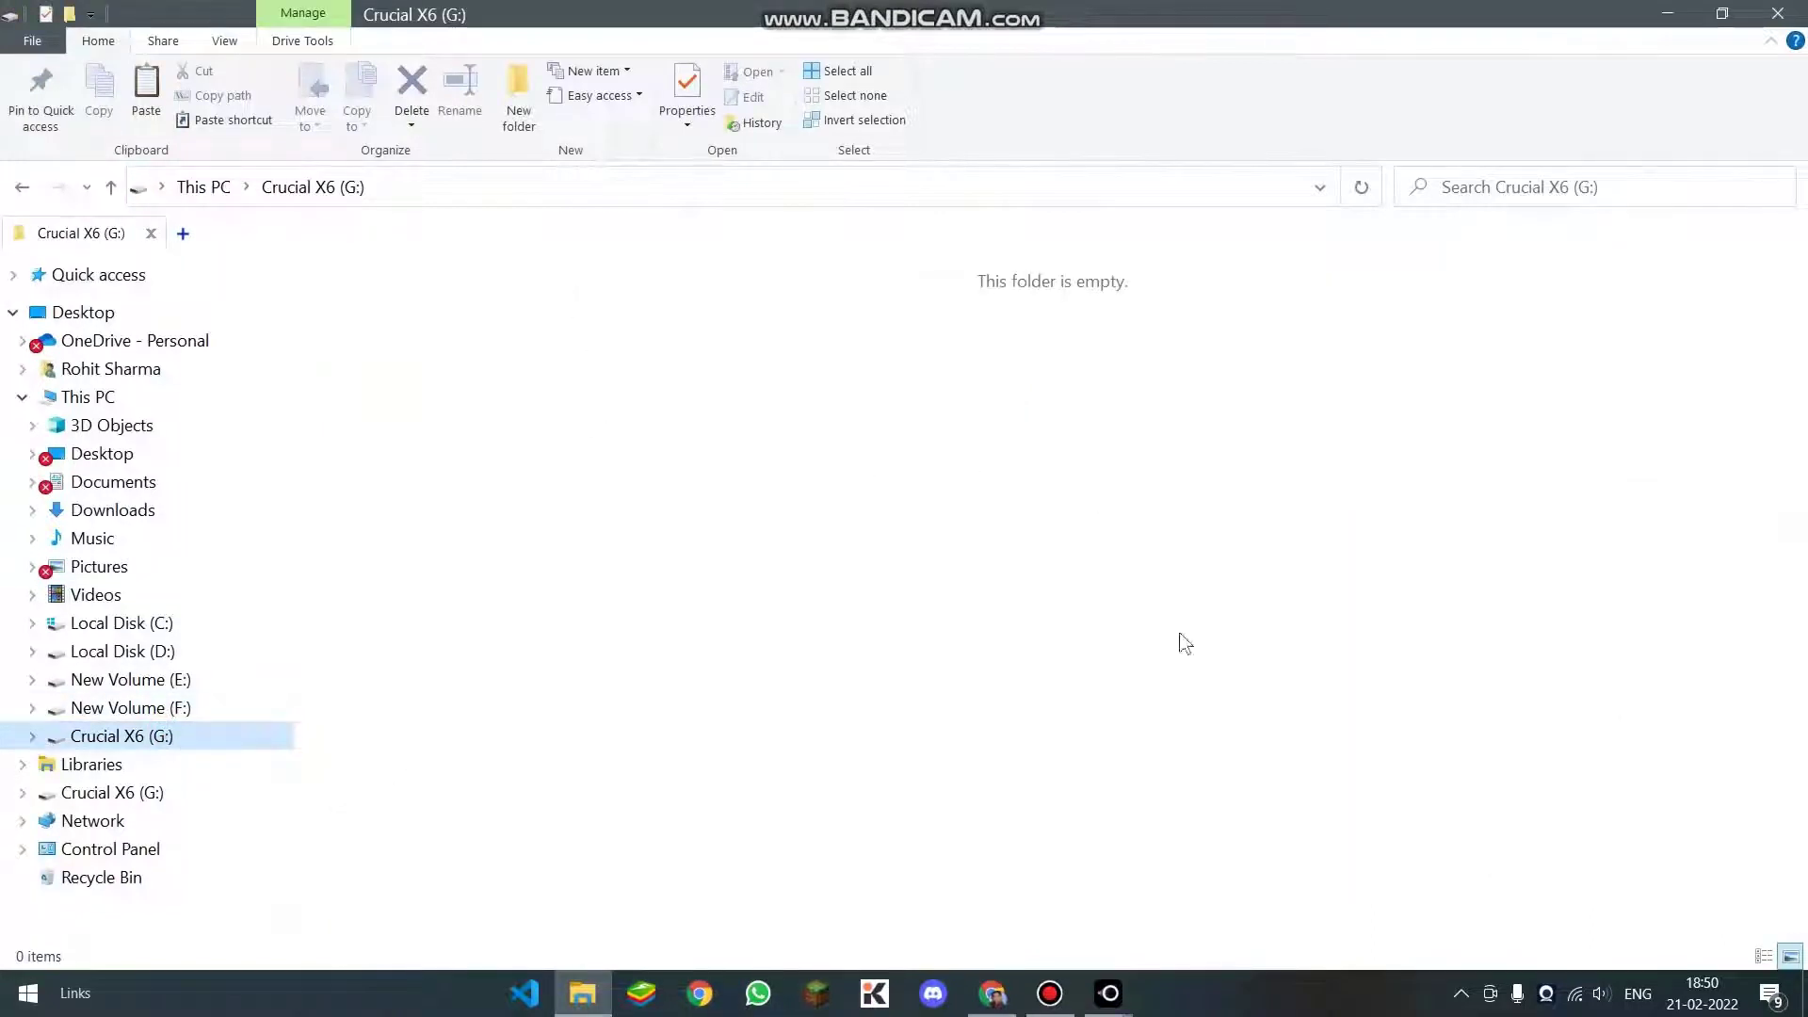
Create a new text document named Little Guru.txt on the drive and open it
left_click_drag(1252, 386, 782, 257)
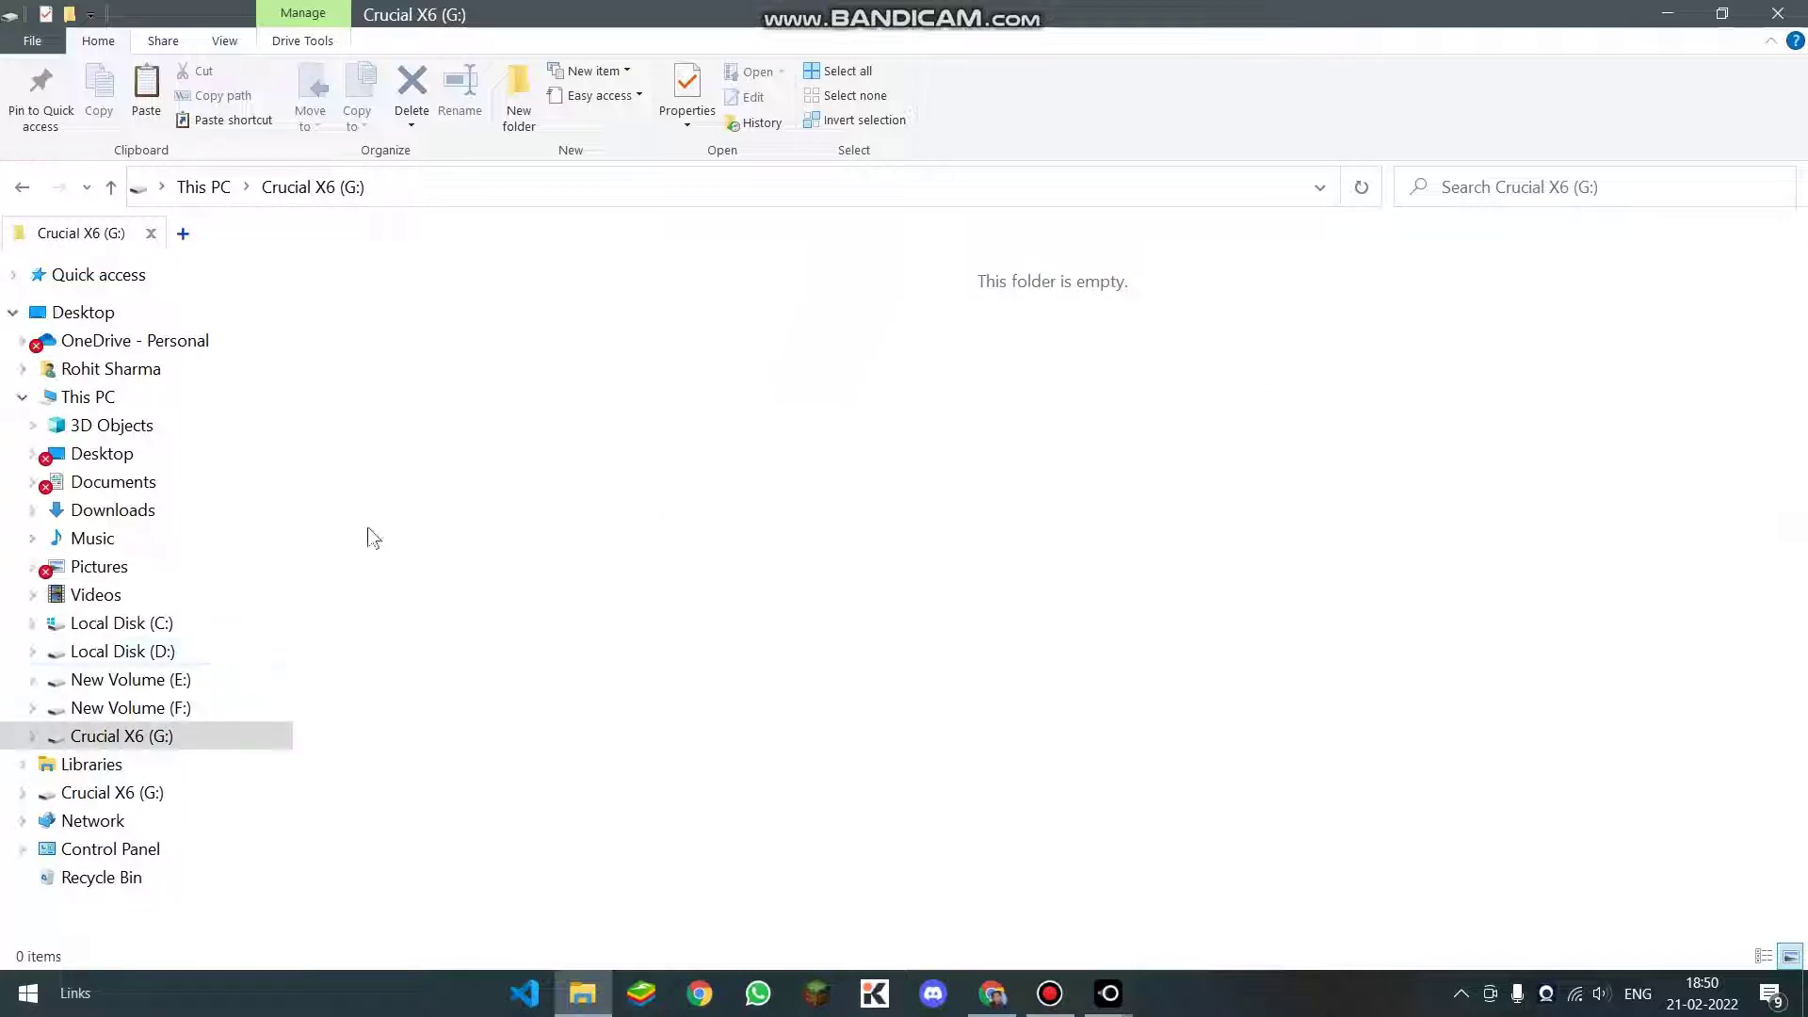
right_click(800, 458)
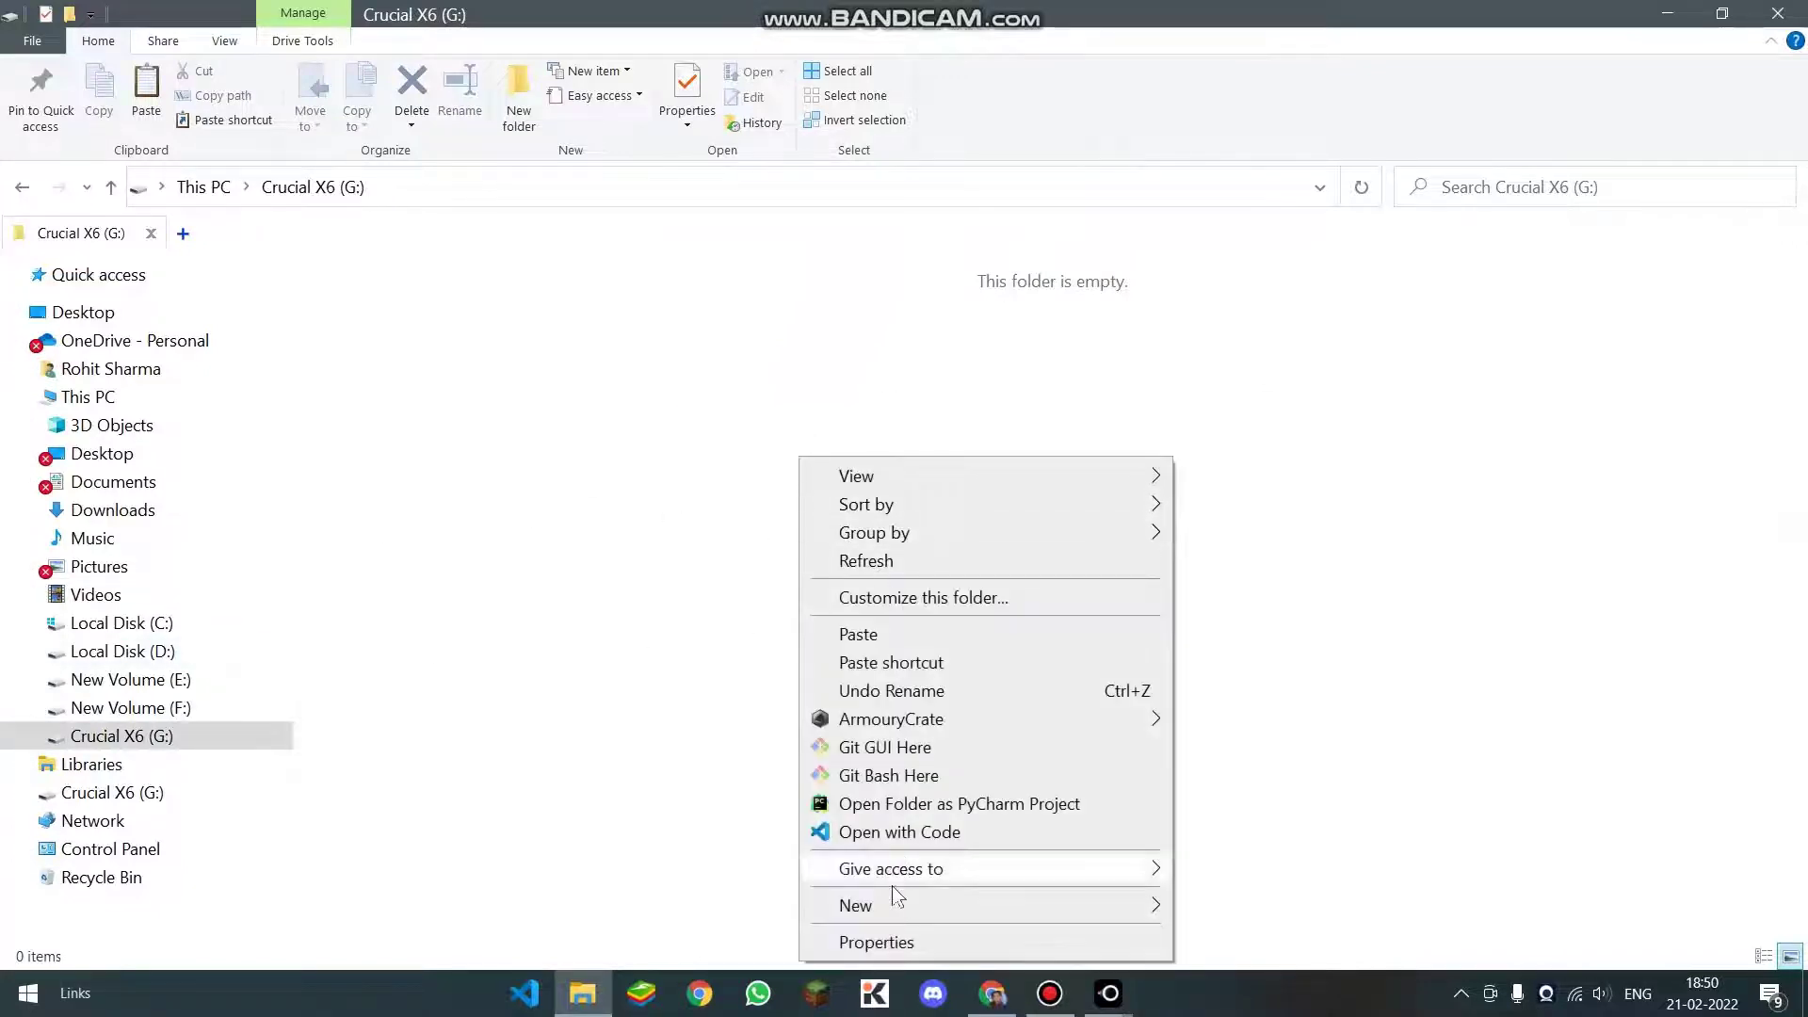
mouse_move(1040, 905)
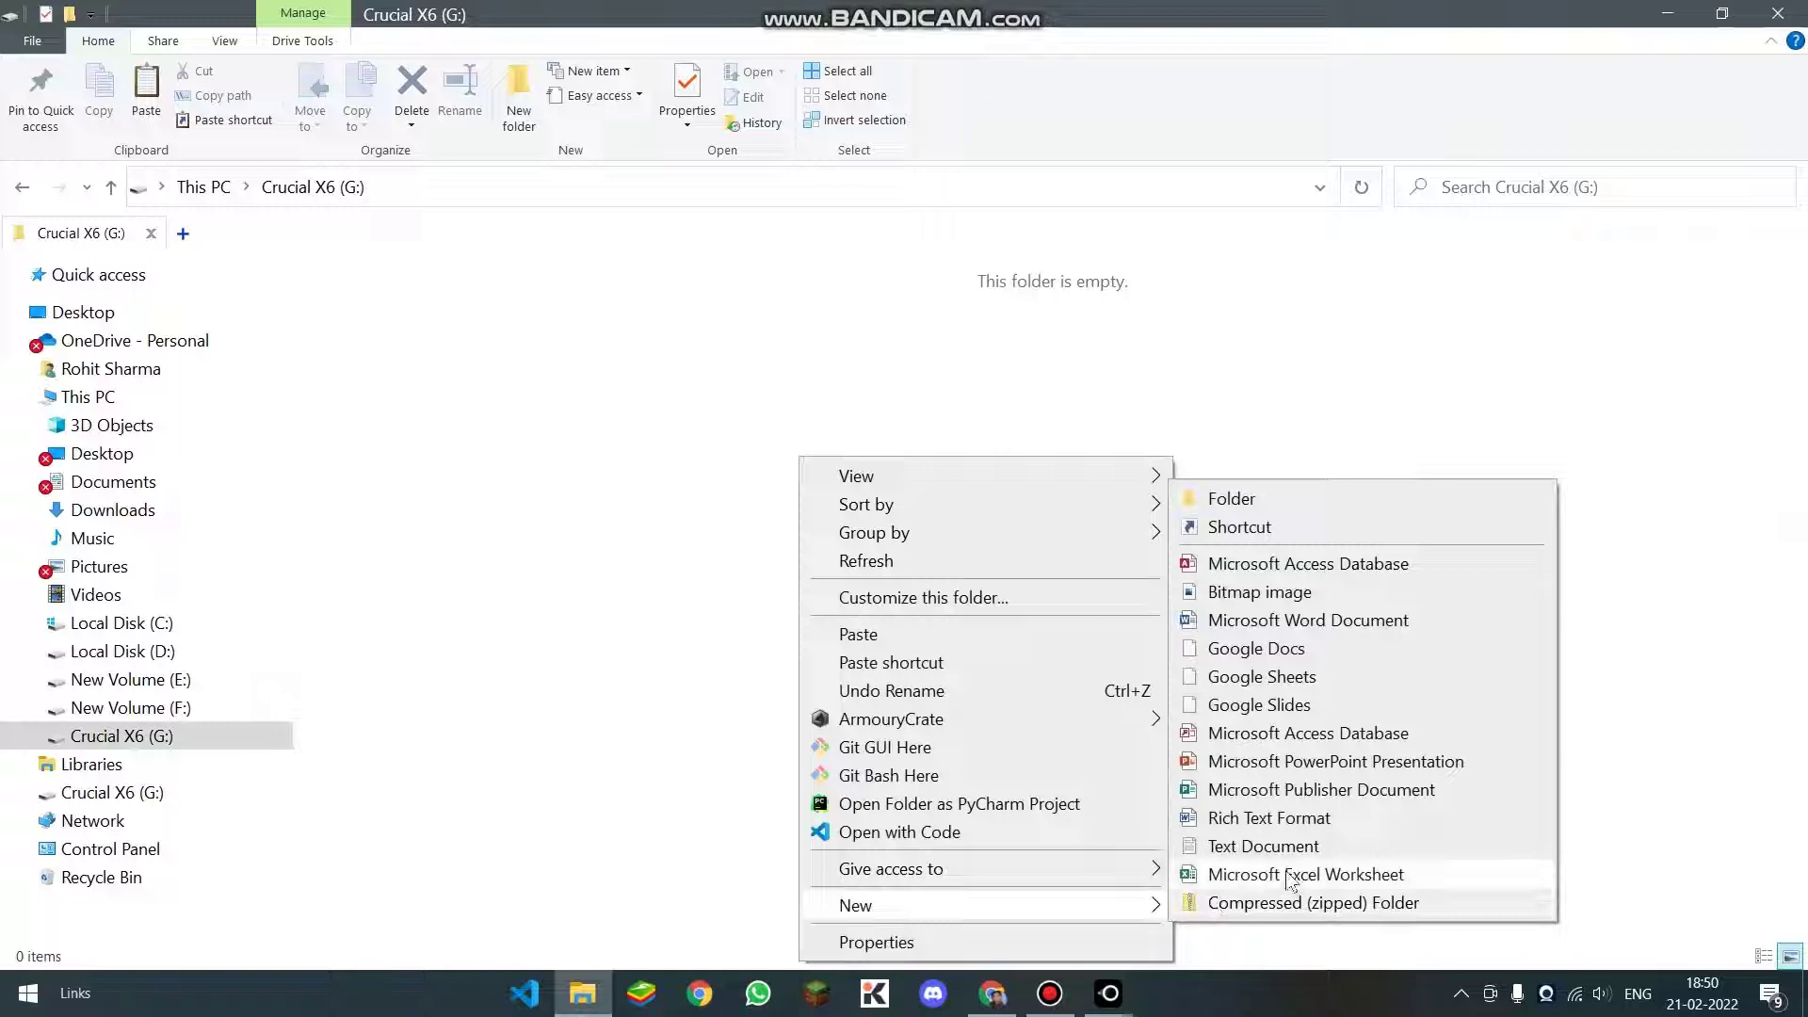
left_click(1286, 843)
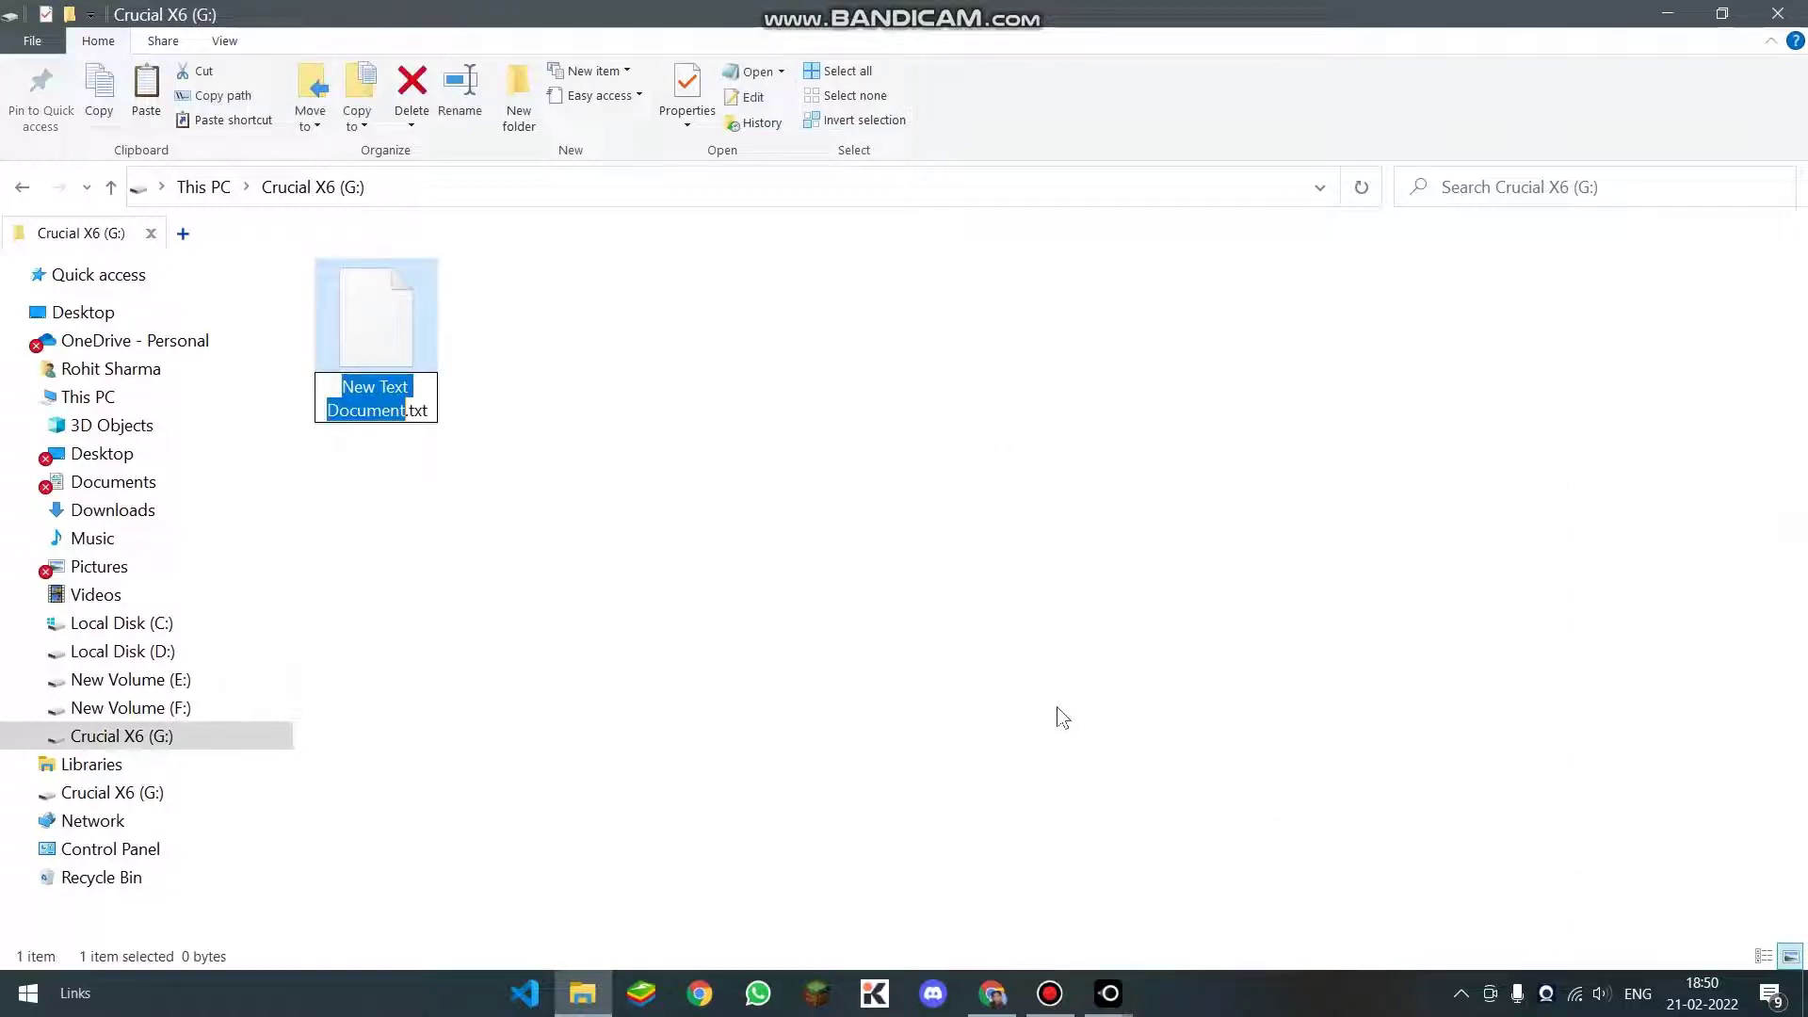
type("Little gu")
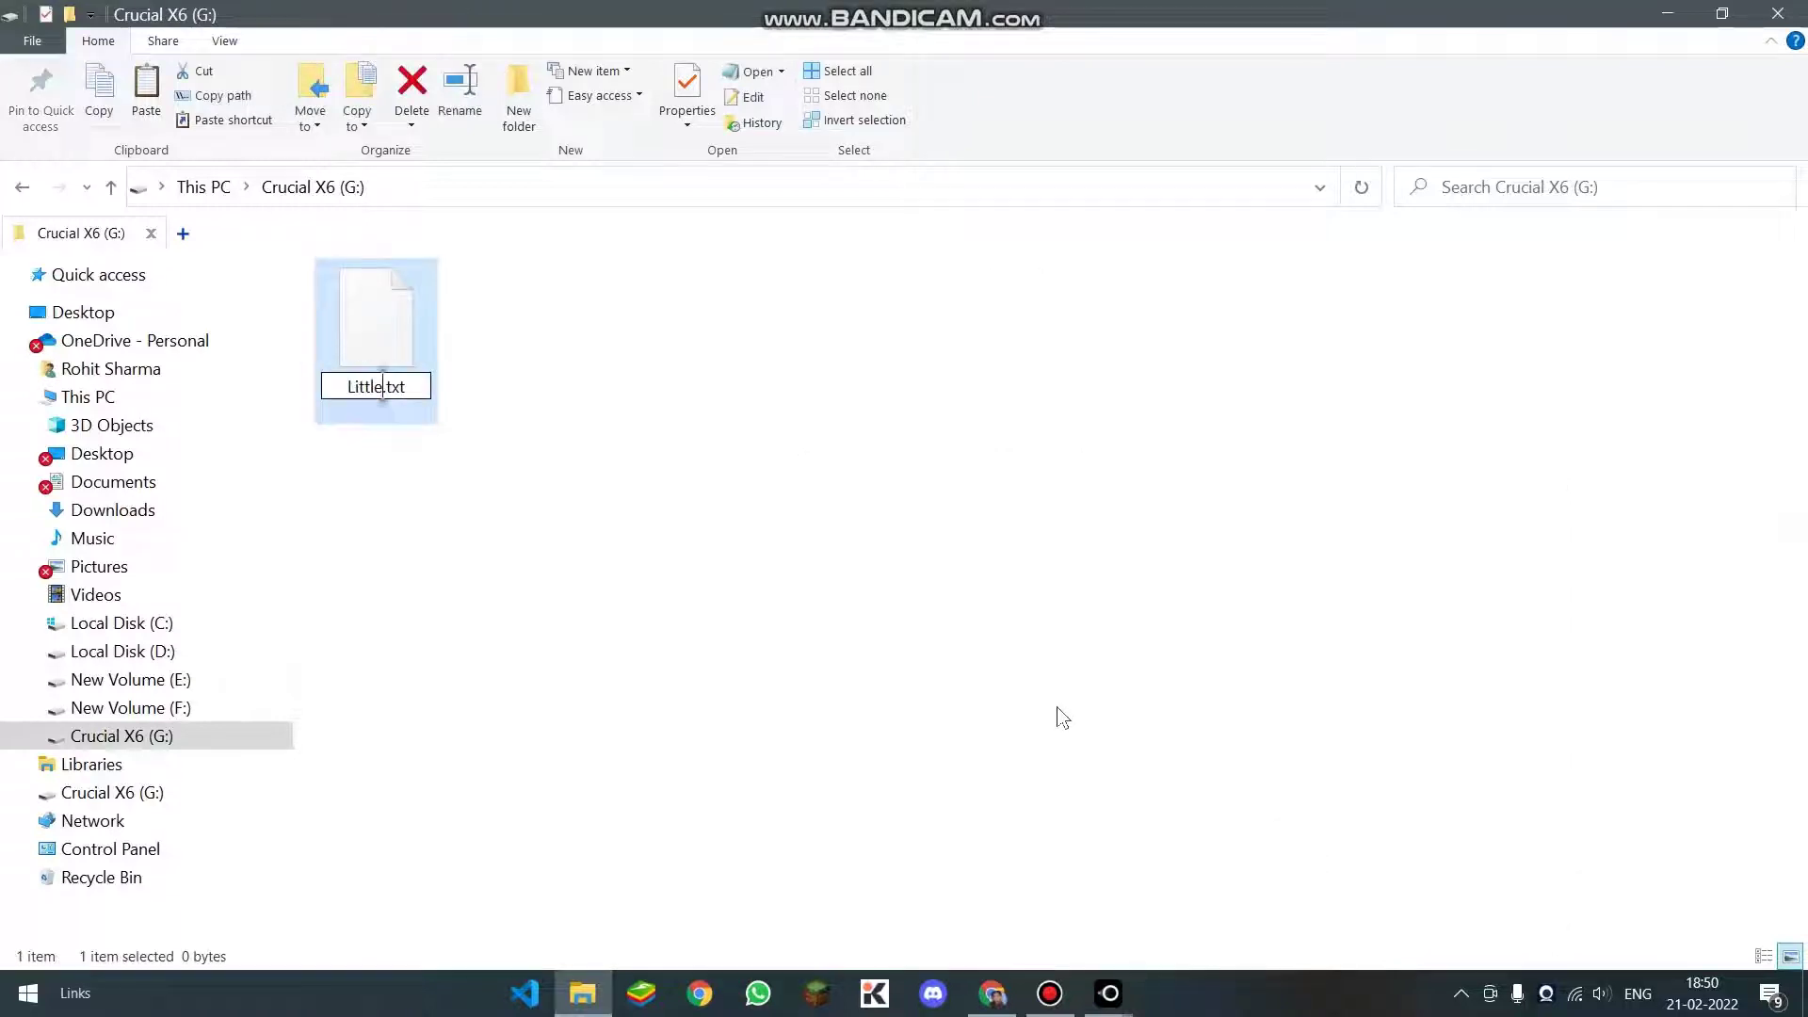
type("ru")
key("Left")
key("Left")
key("Left")
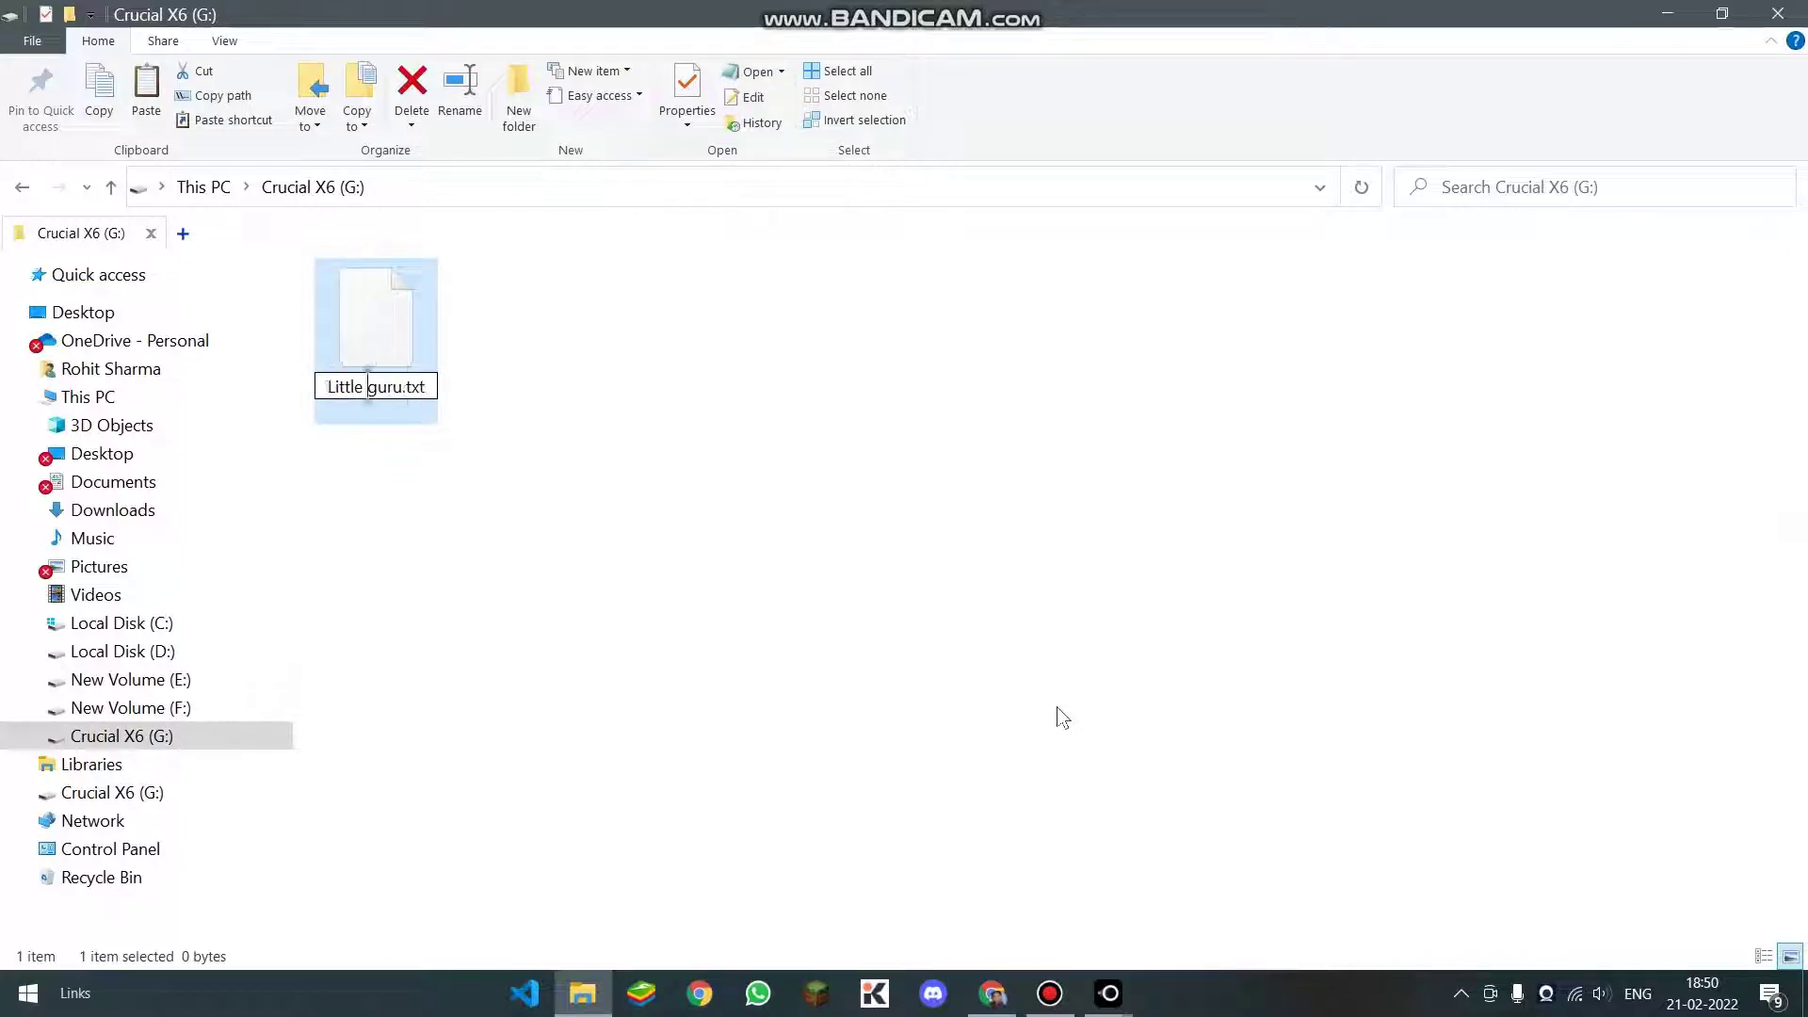
key("BackSpace")
type("G")
key("Return")
key("Return")
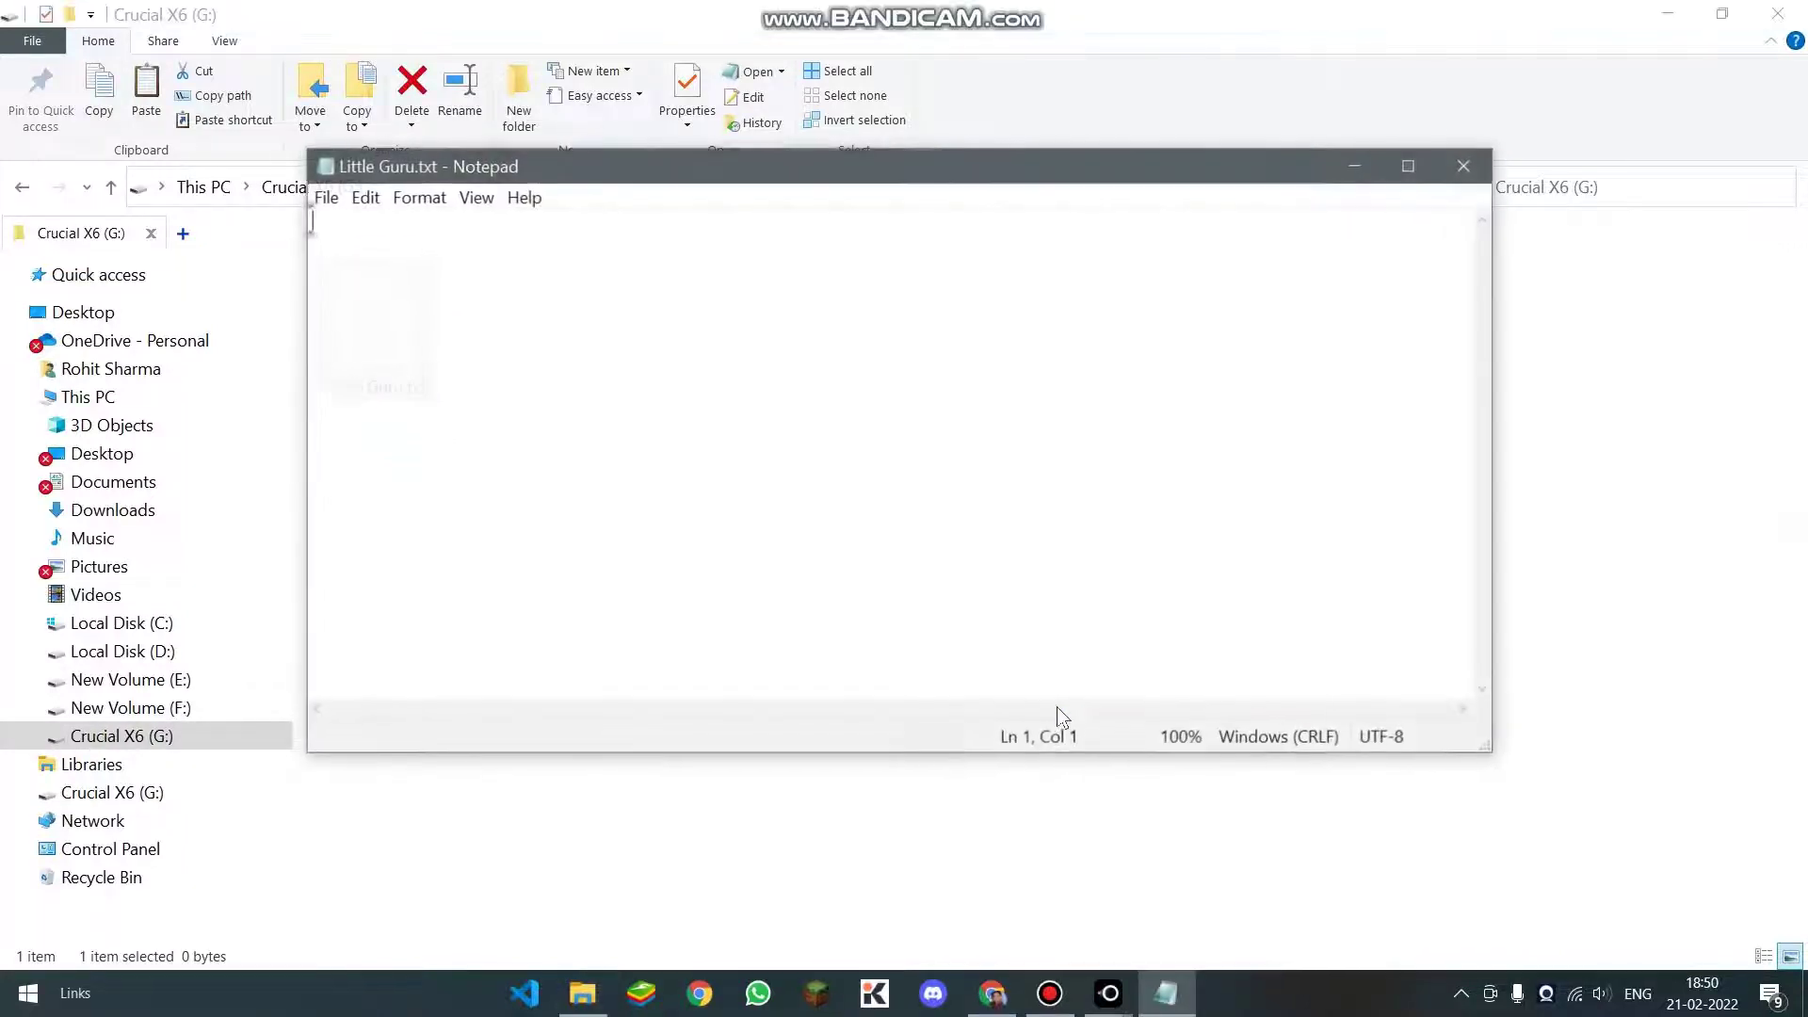
Write 'Subscribe and Like' in the maximized Notepad, save the file and close Notepad
left_click(1410, 164)
scroll(495, 607, "up", 20)
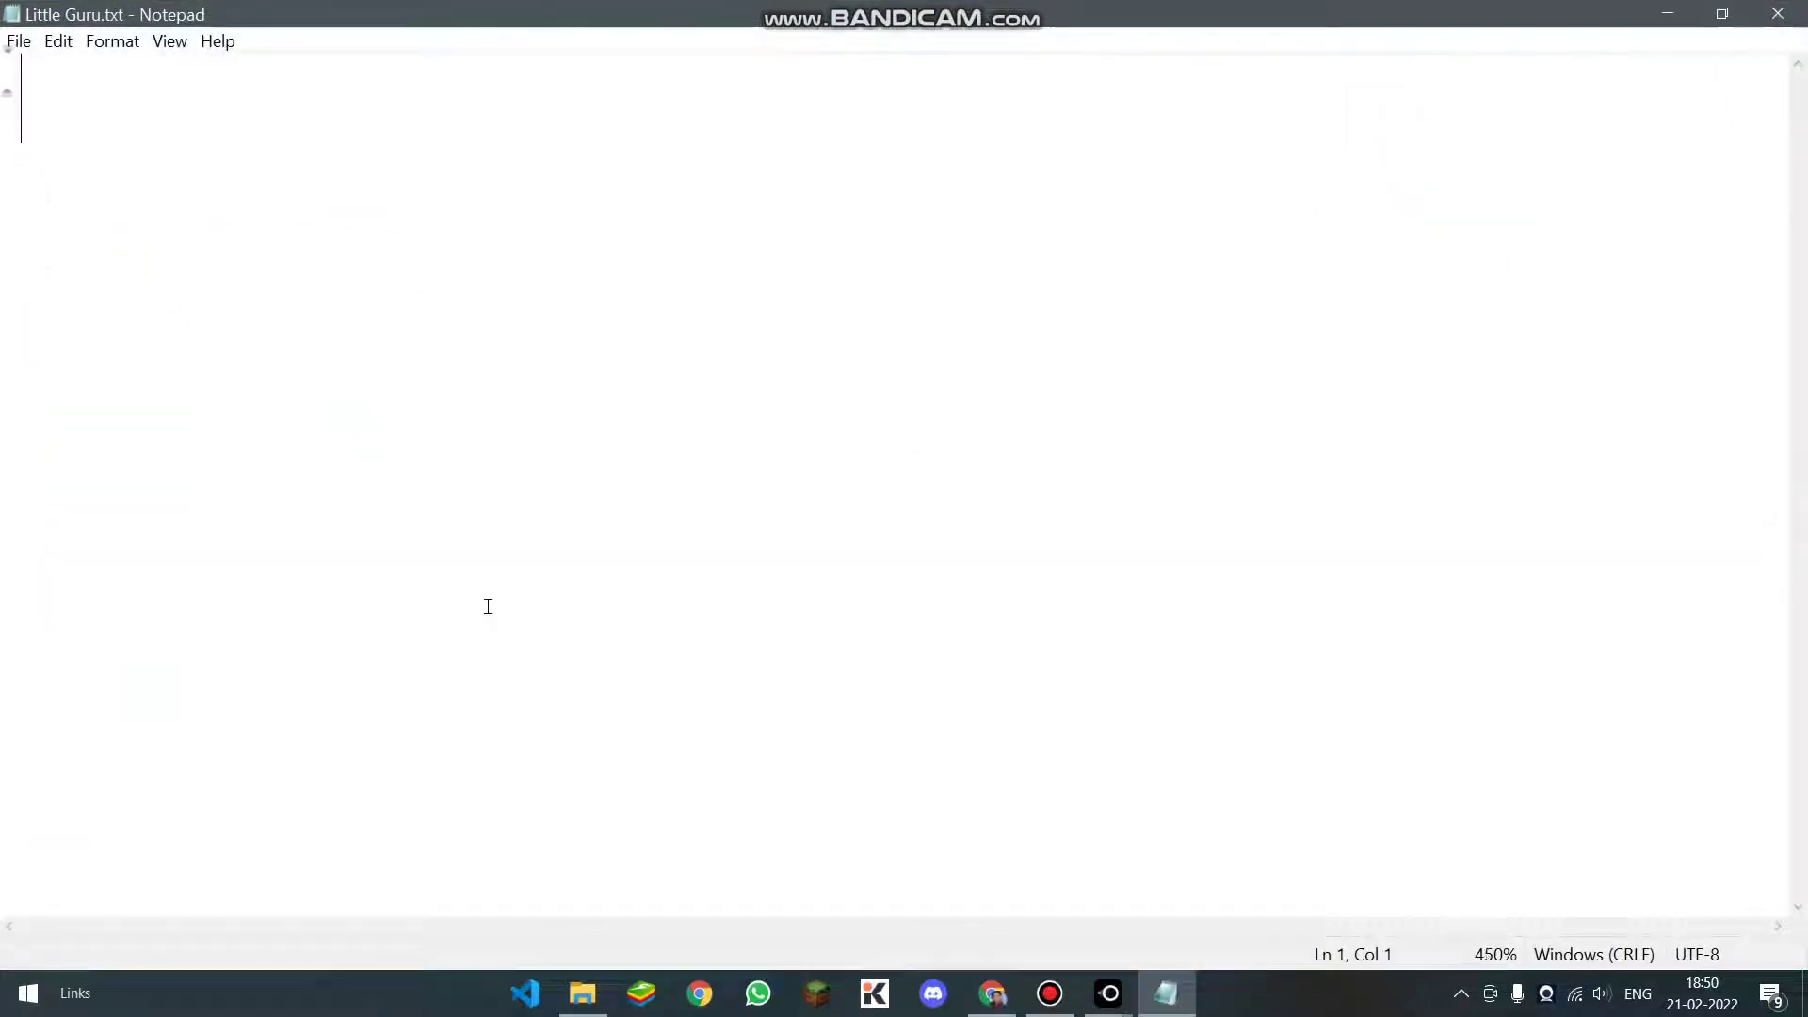
type("Sujb")
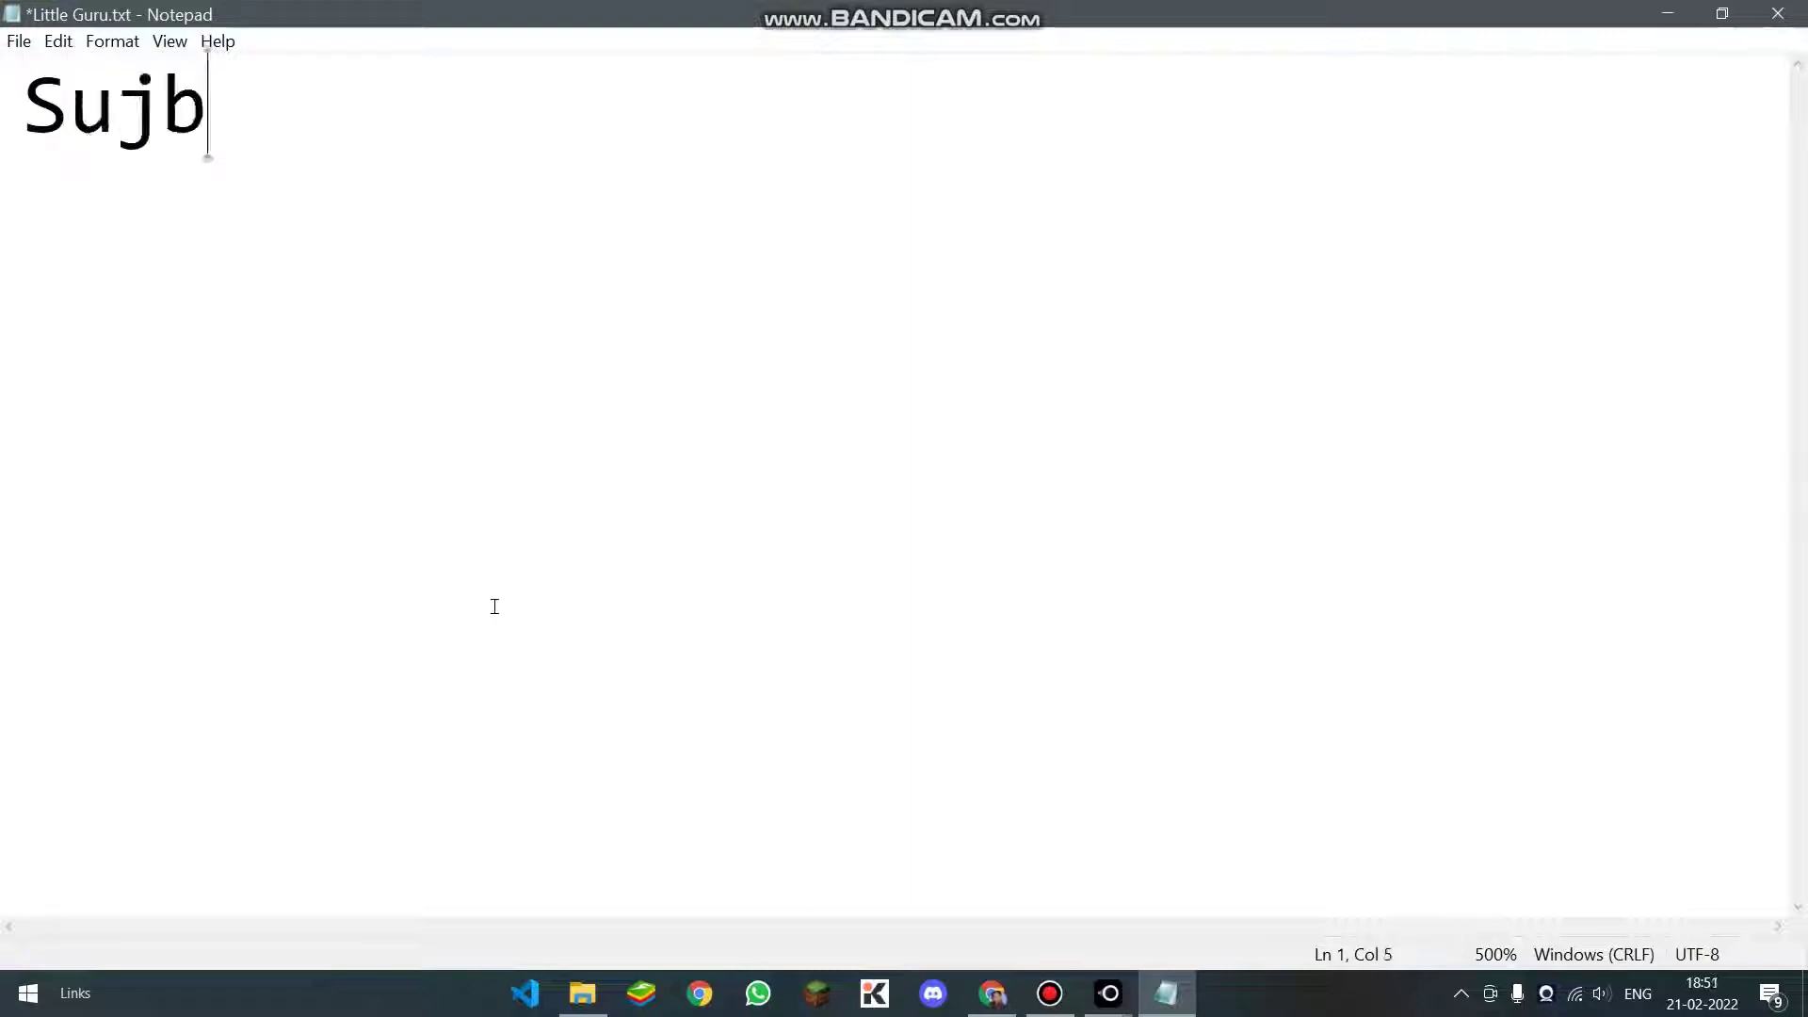
key("BackSpace")
key("BackSpace")
type("bscri")
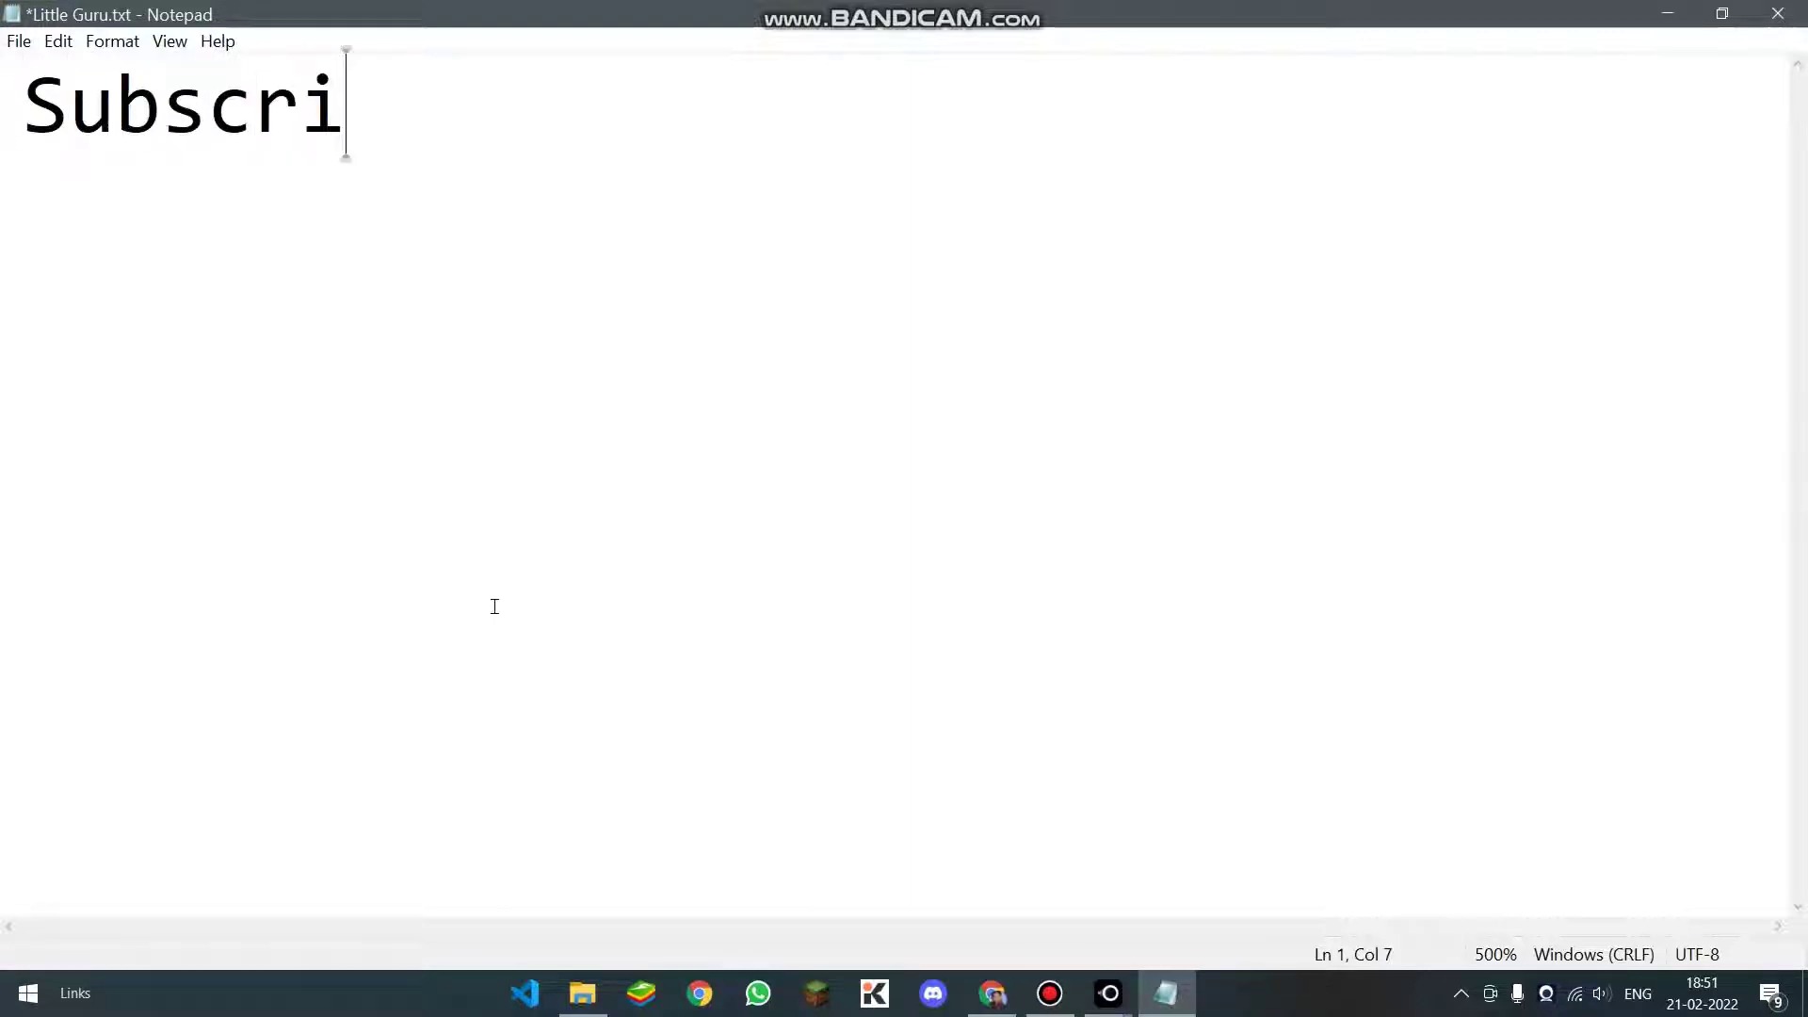
type("be and Like")
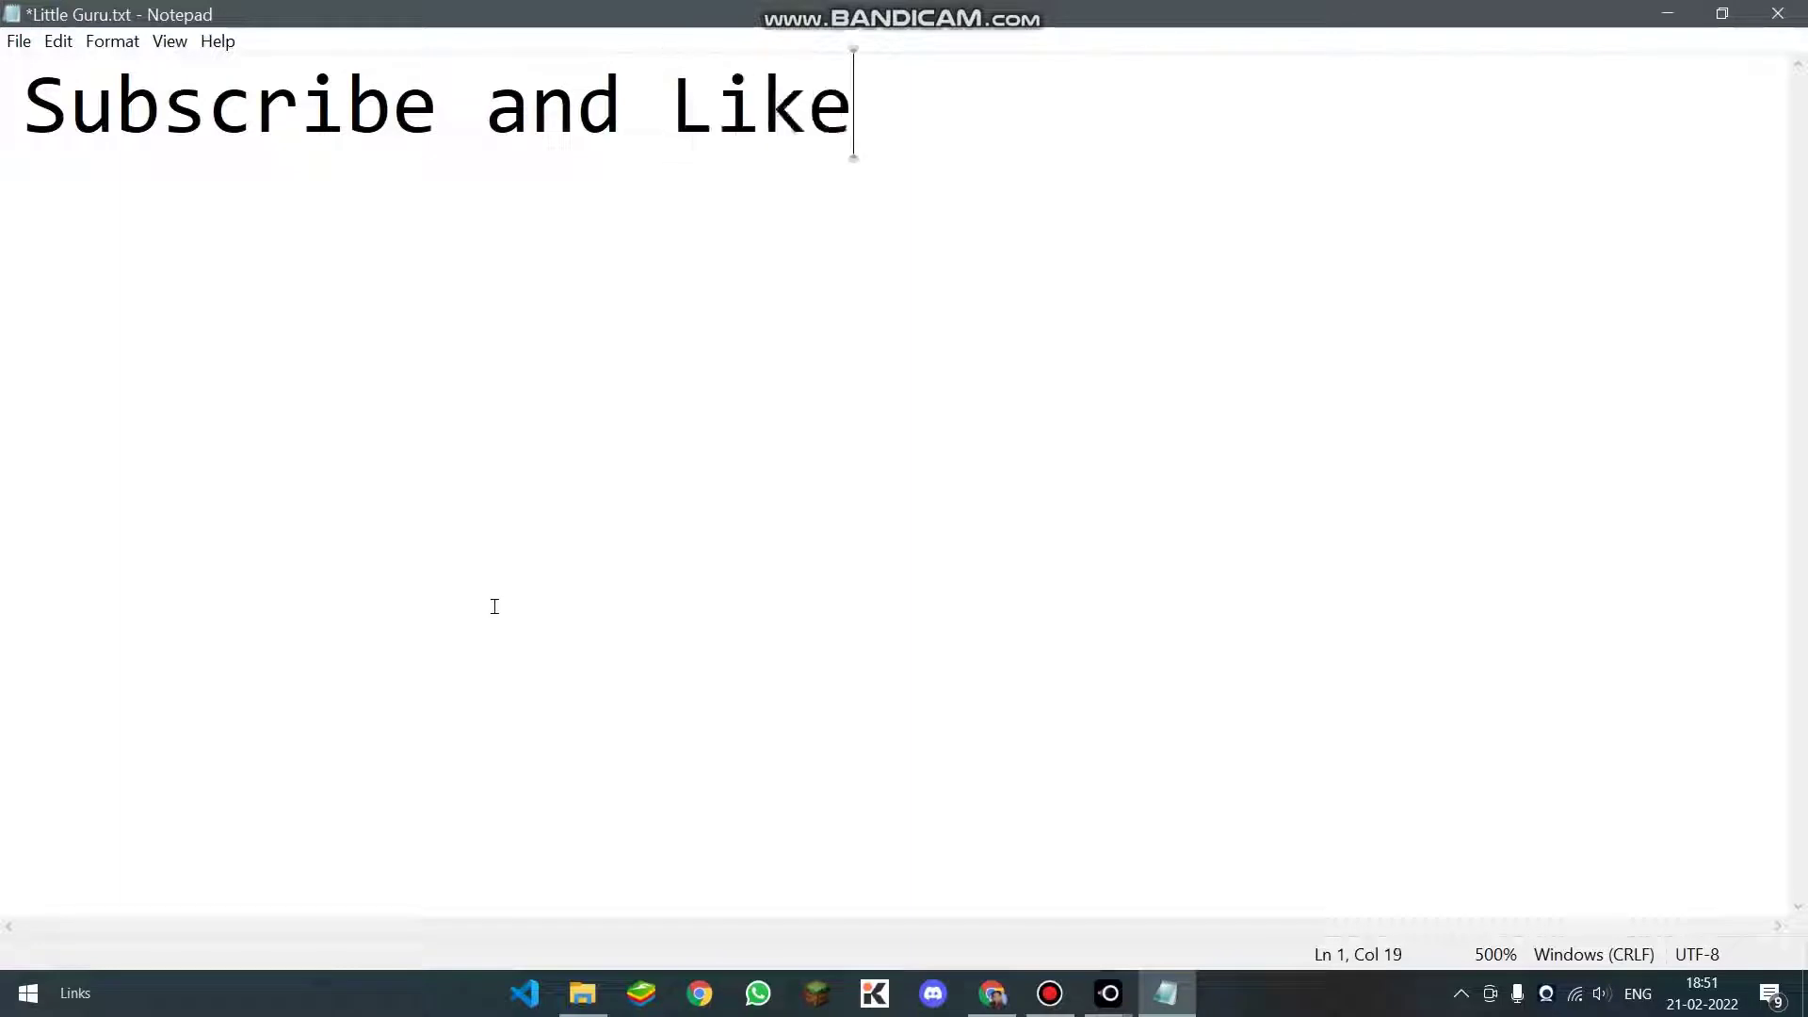
key("ctrl+s")
key("ctrl+a")
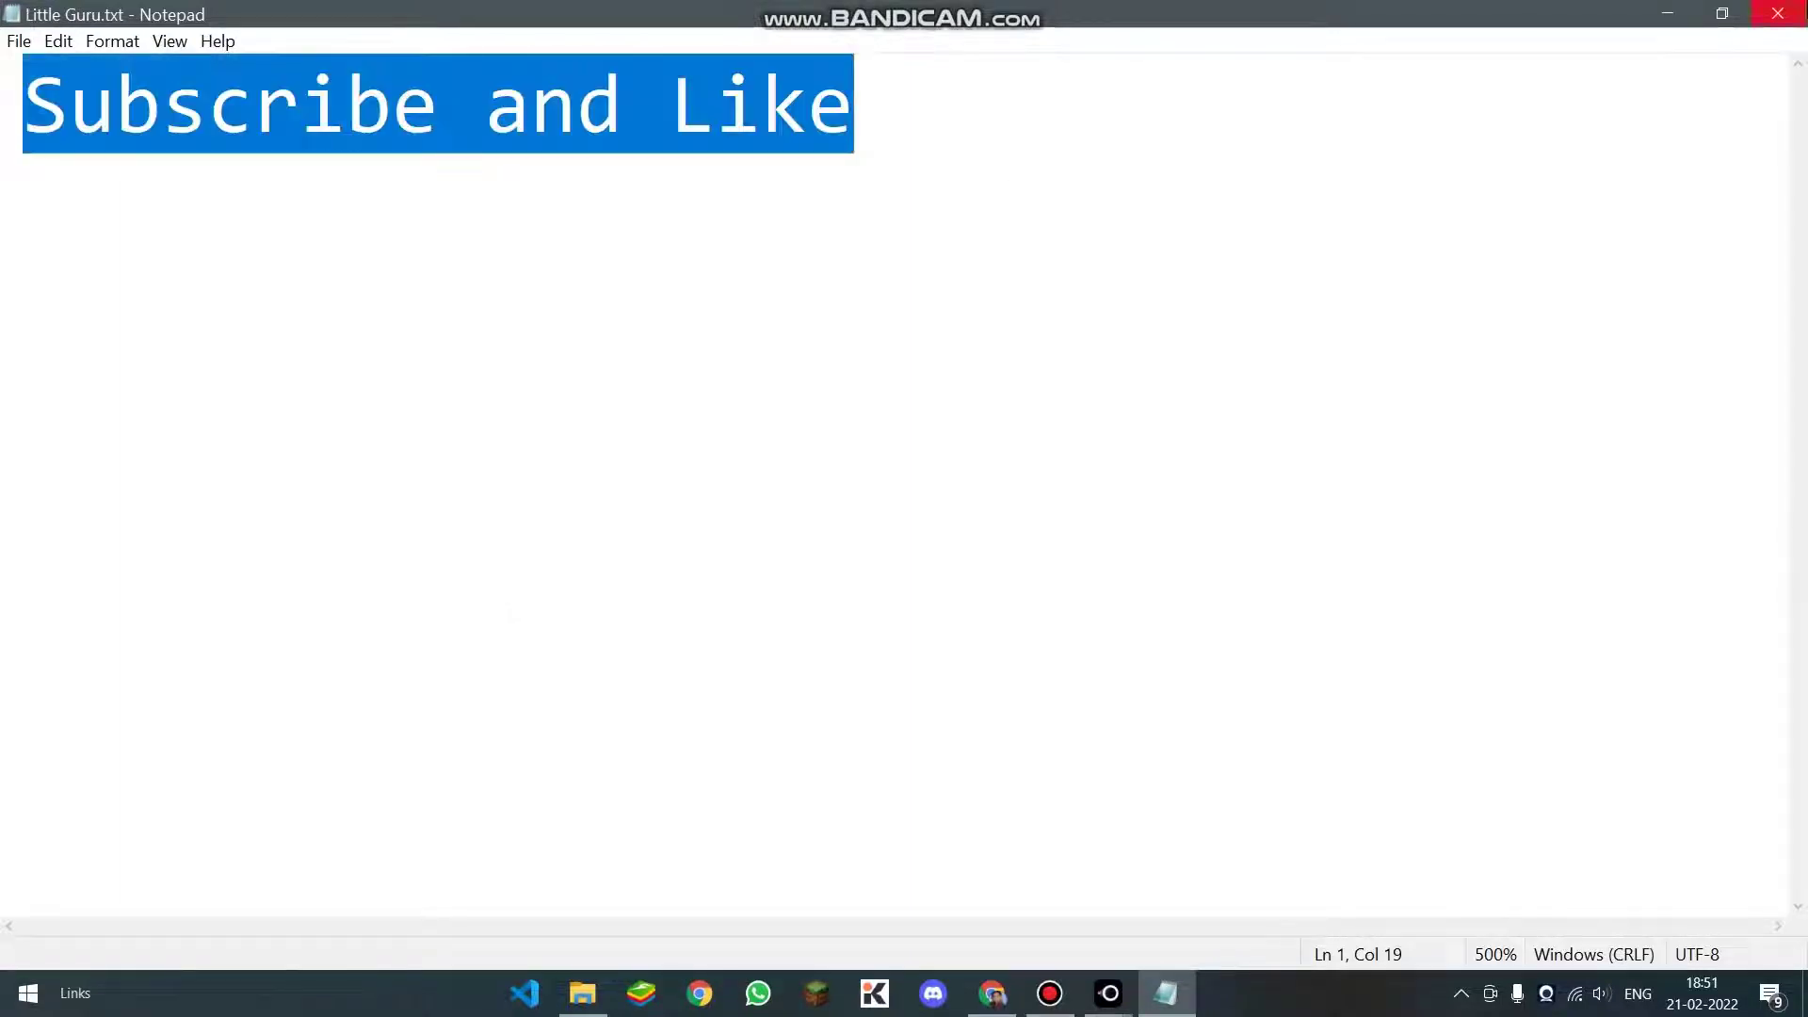
key("alt+F4")
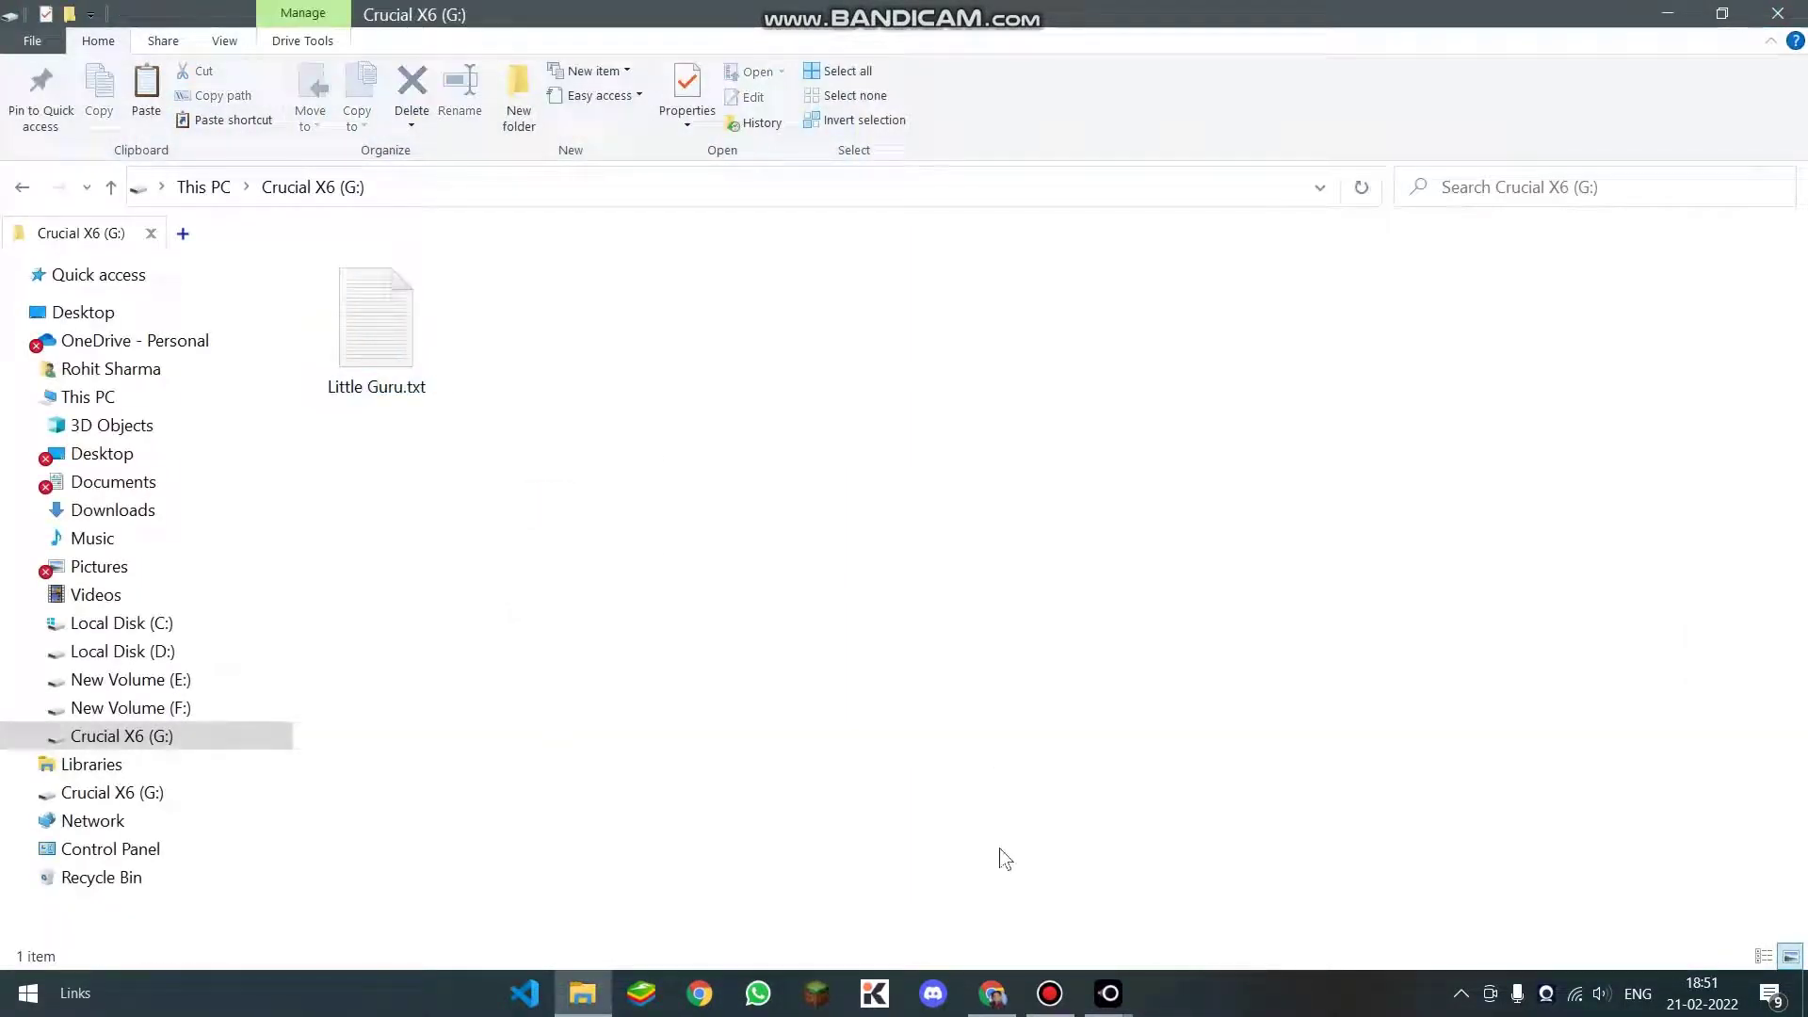
Paste x6.jpg and download.jpg onto the Crucial X6 (G:) drive, then deselect them
key("ctrl+v")
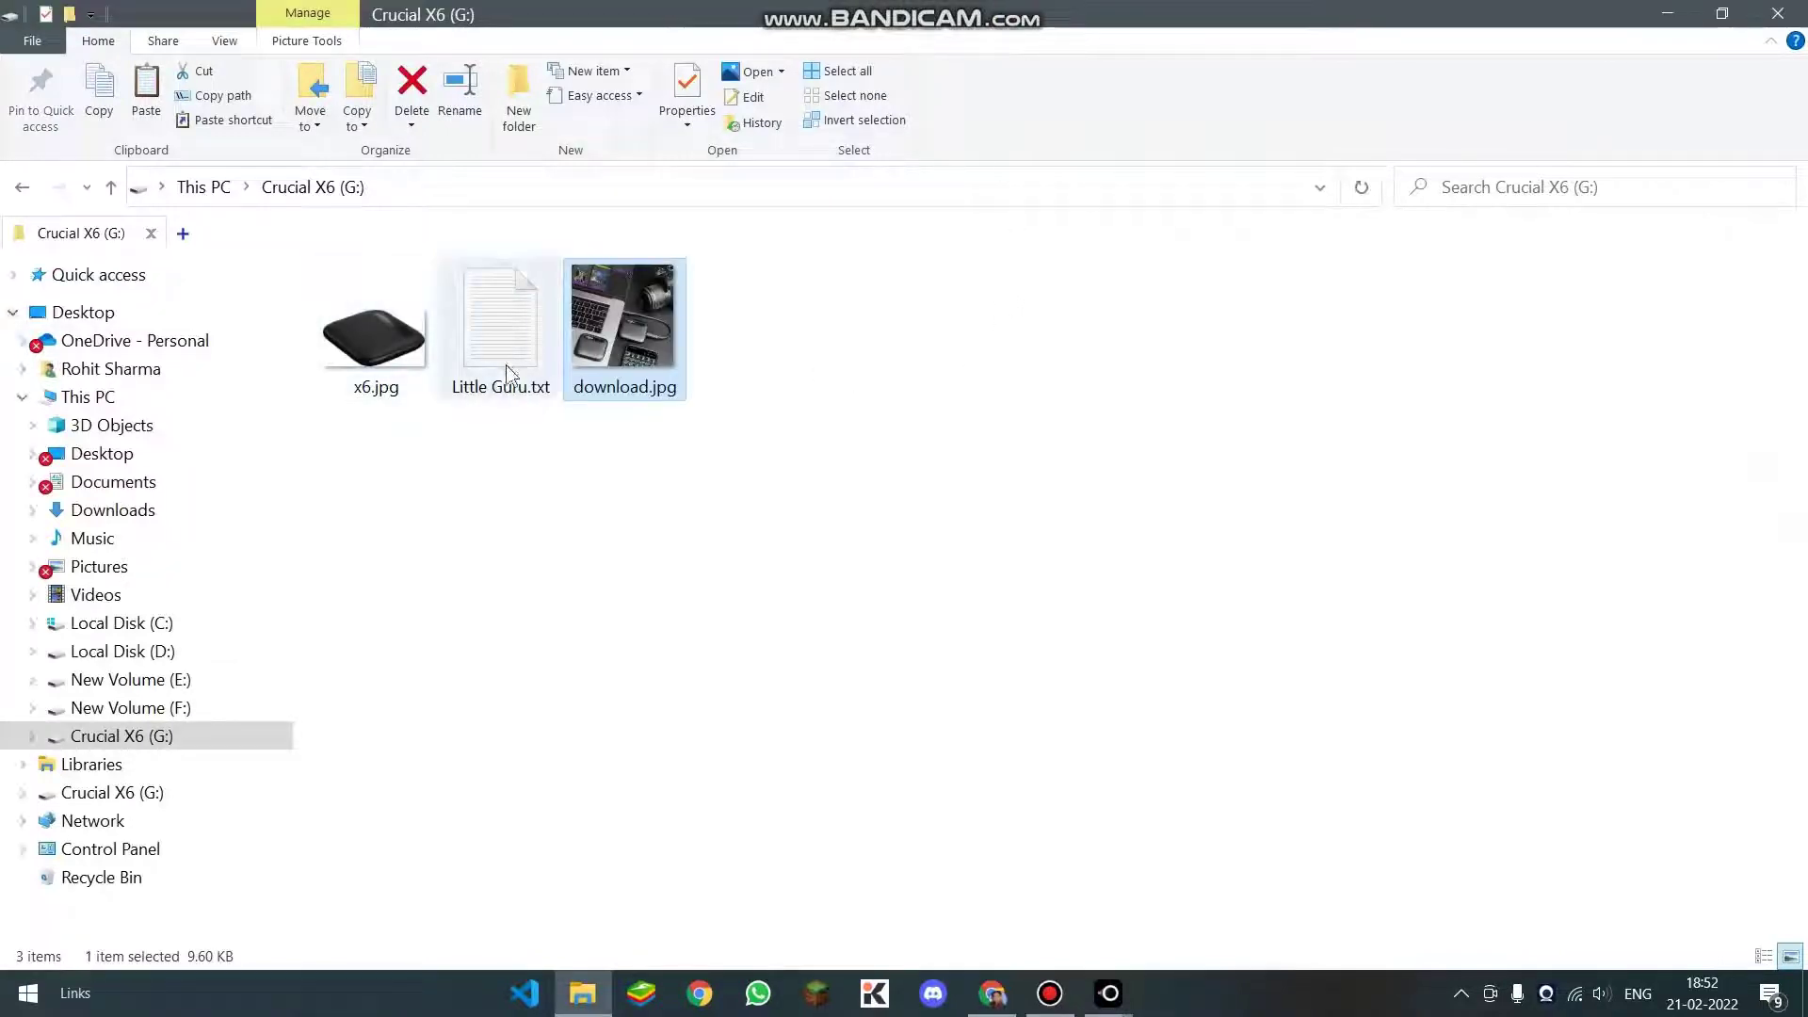
left_click_drag(452, 387, 828, 613)
left_click(915, 612)
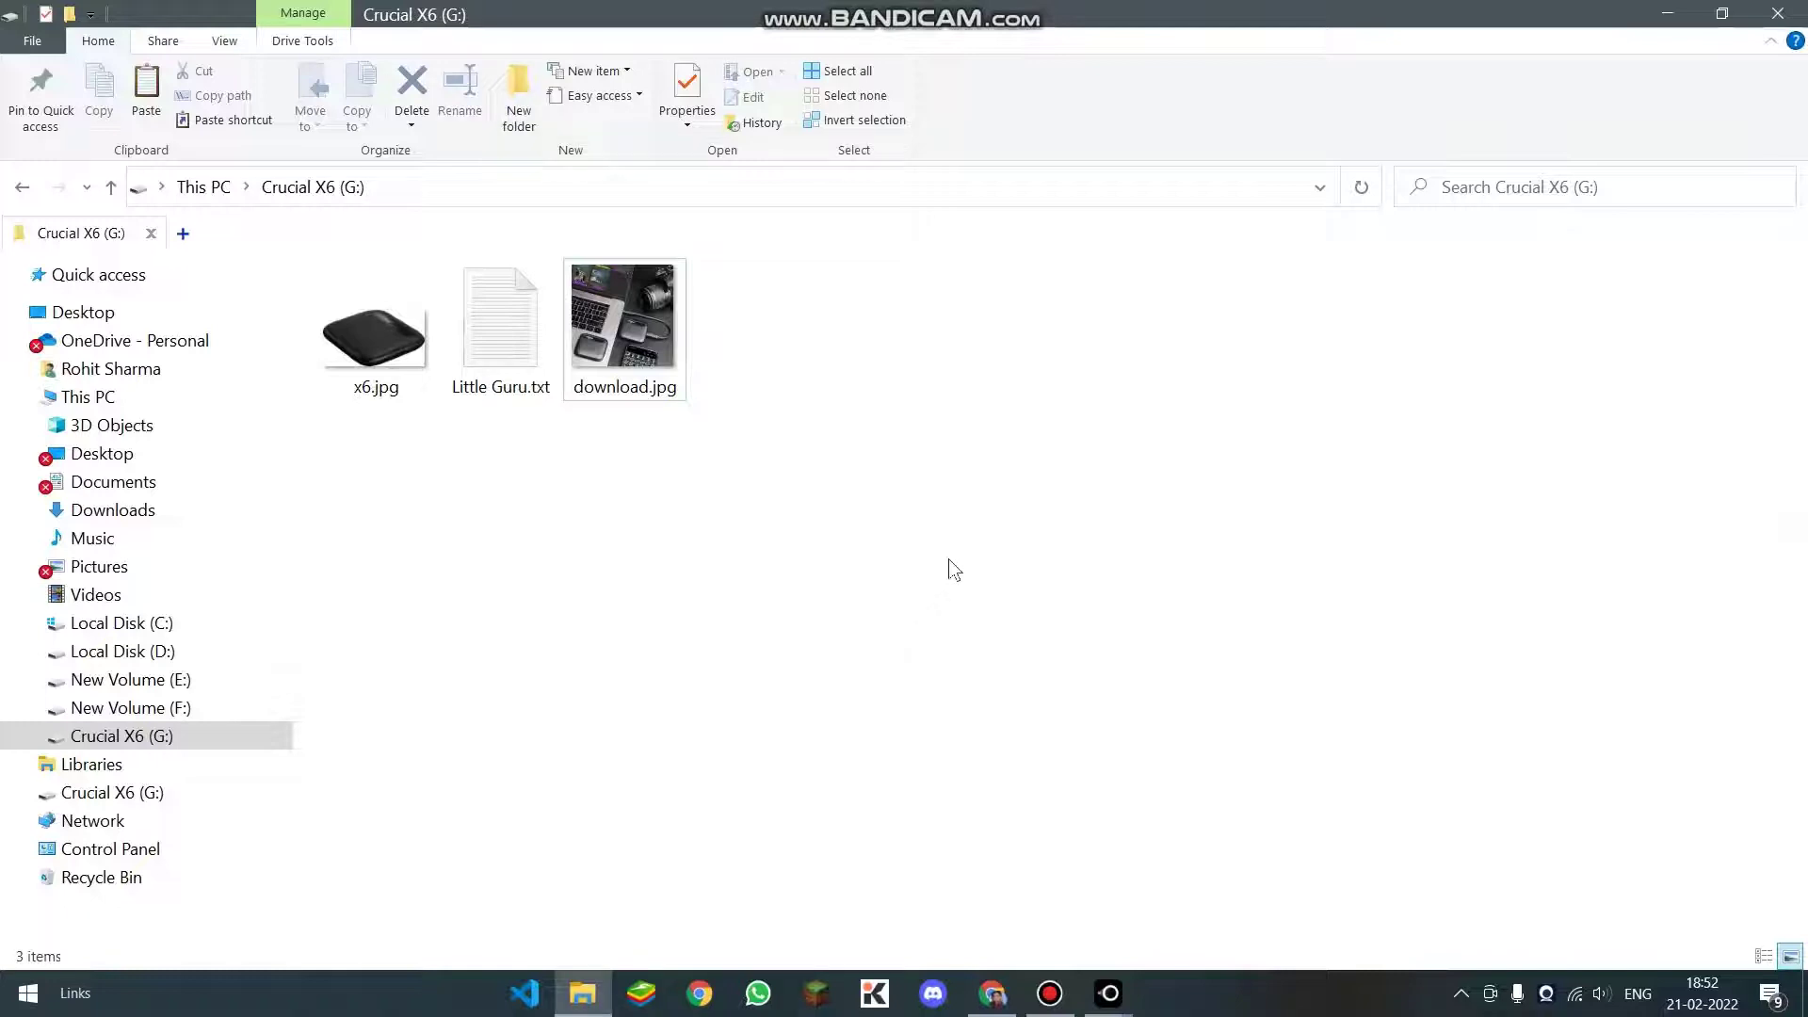
Switch from Chrome to the LetsView phone mirror window
key("alt+Tab")
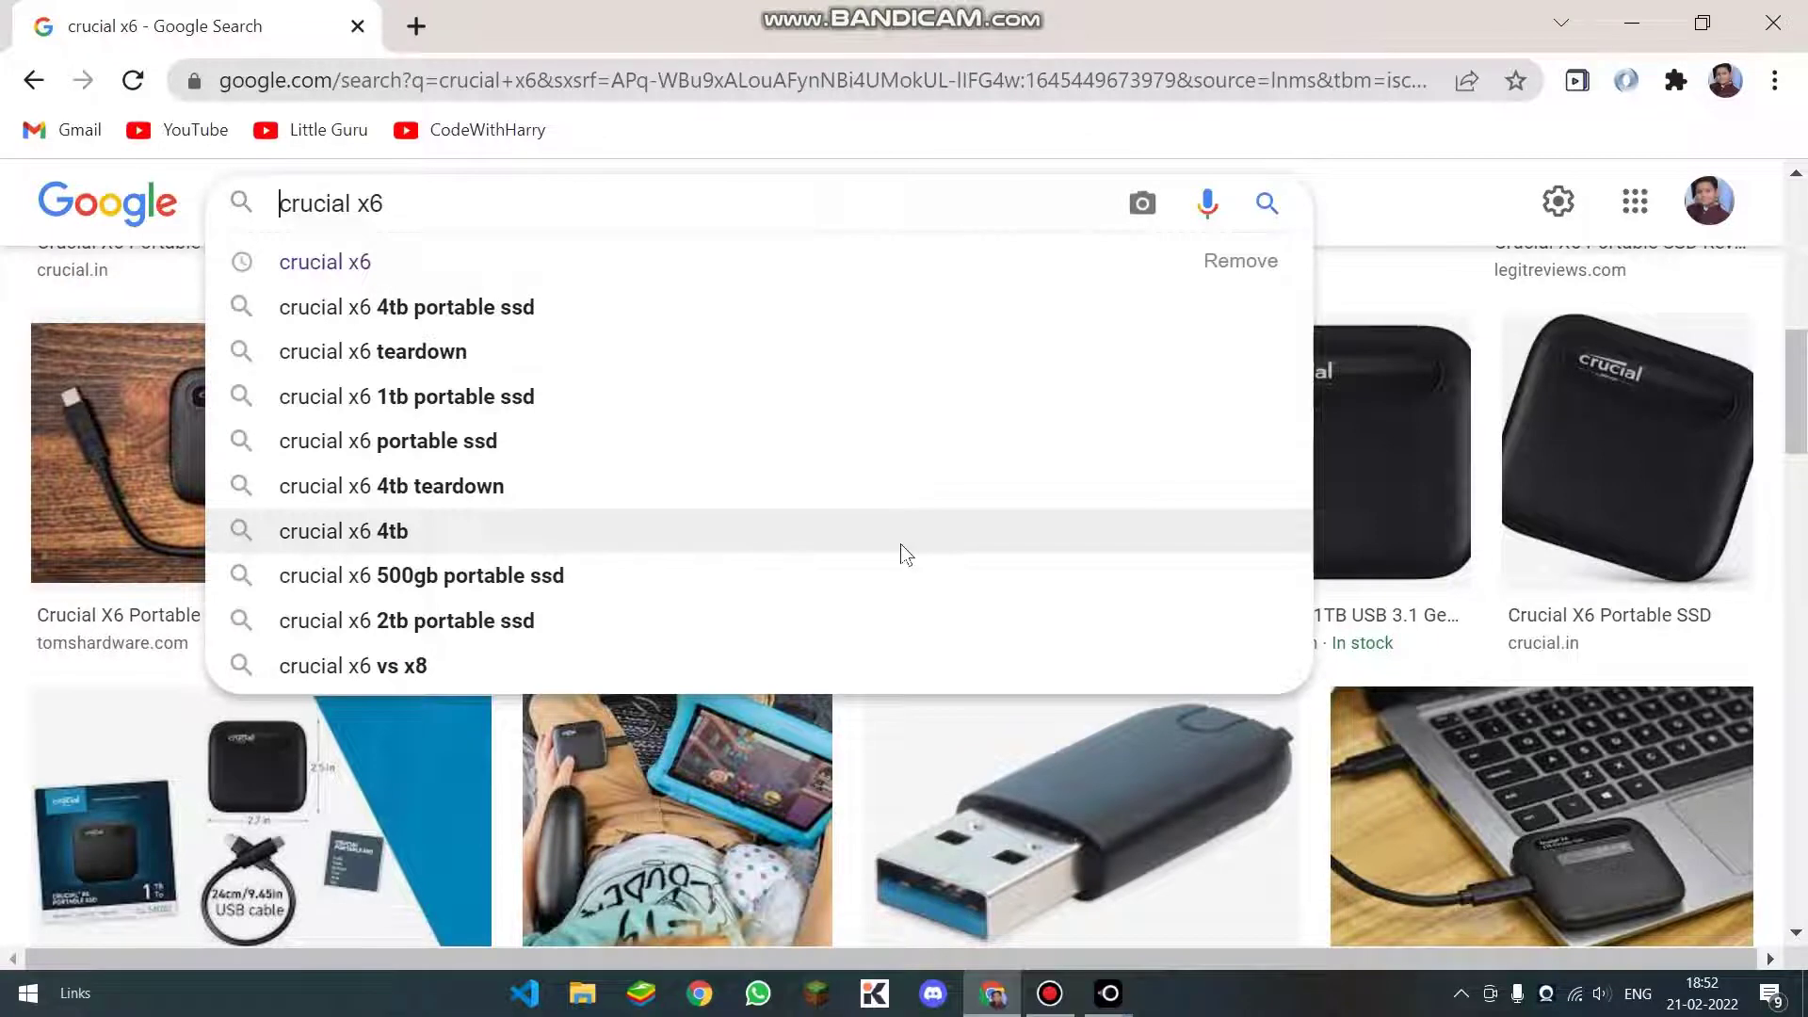
key("alt+Tab")
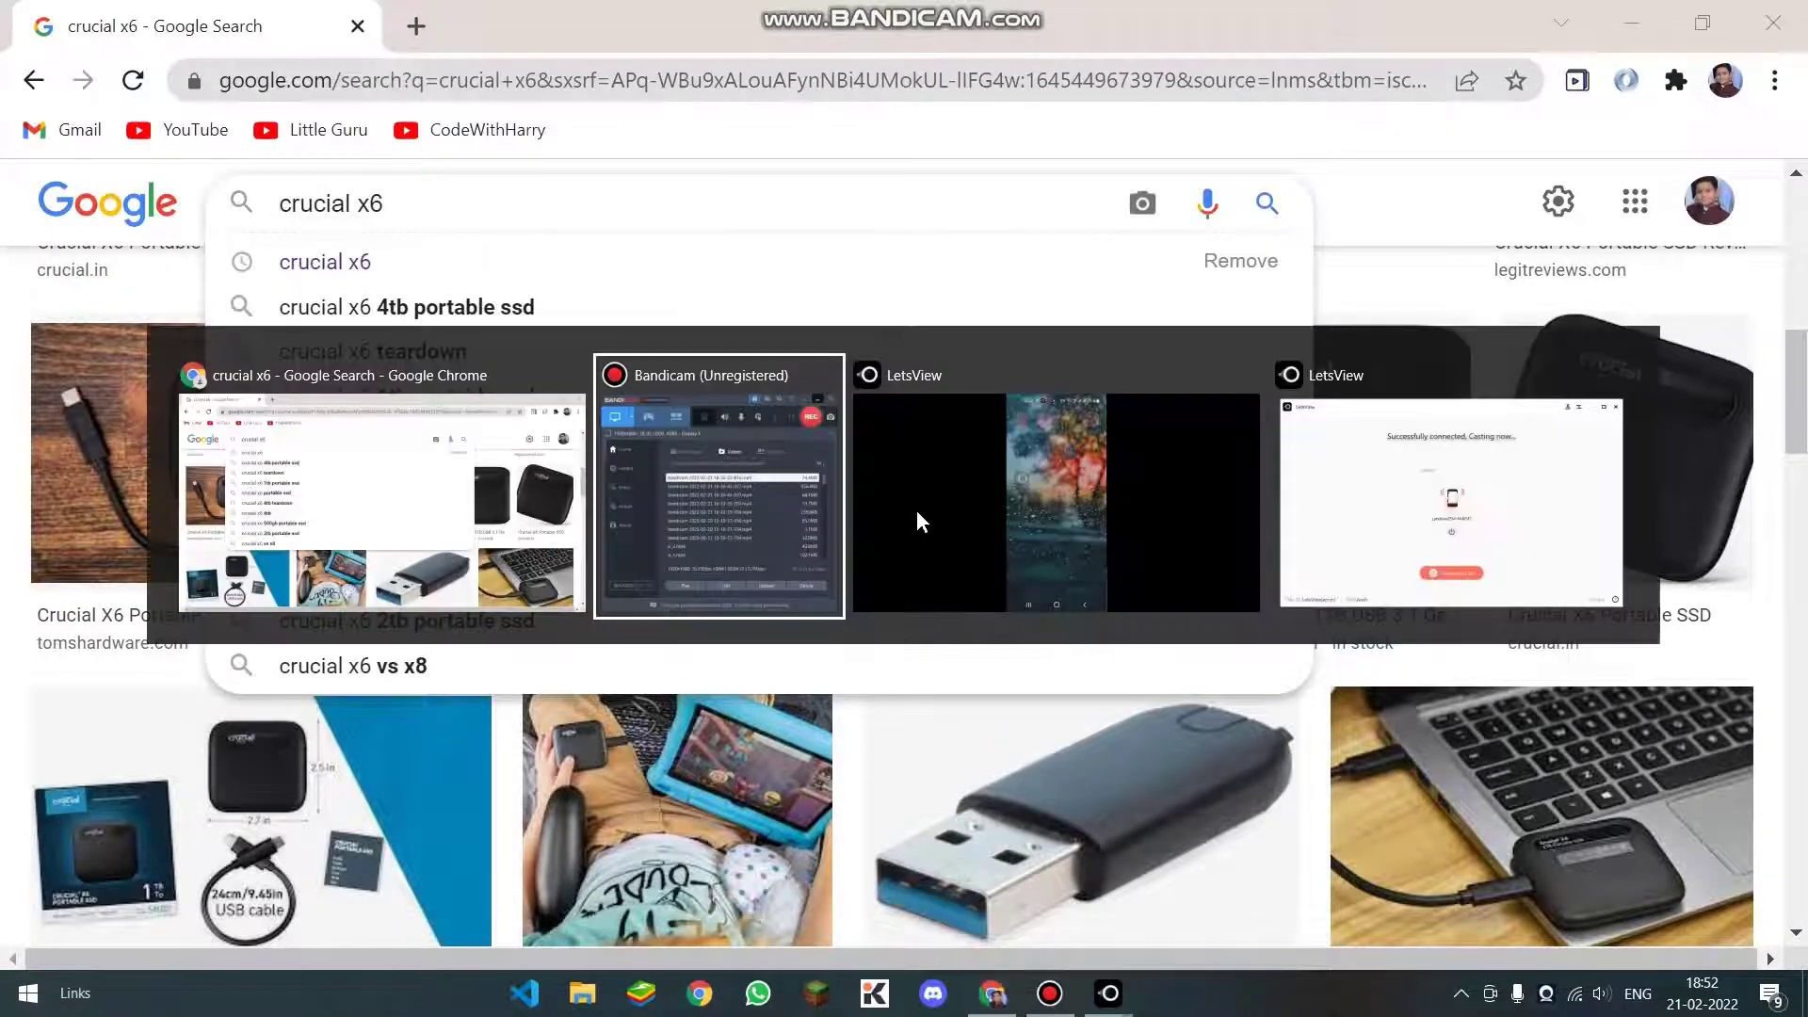
left_click(1026, 488)
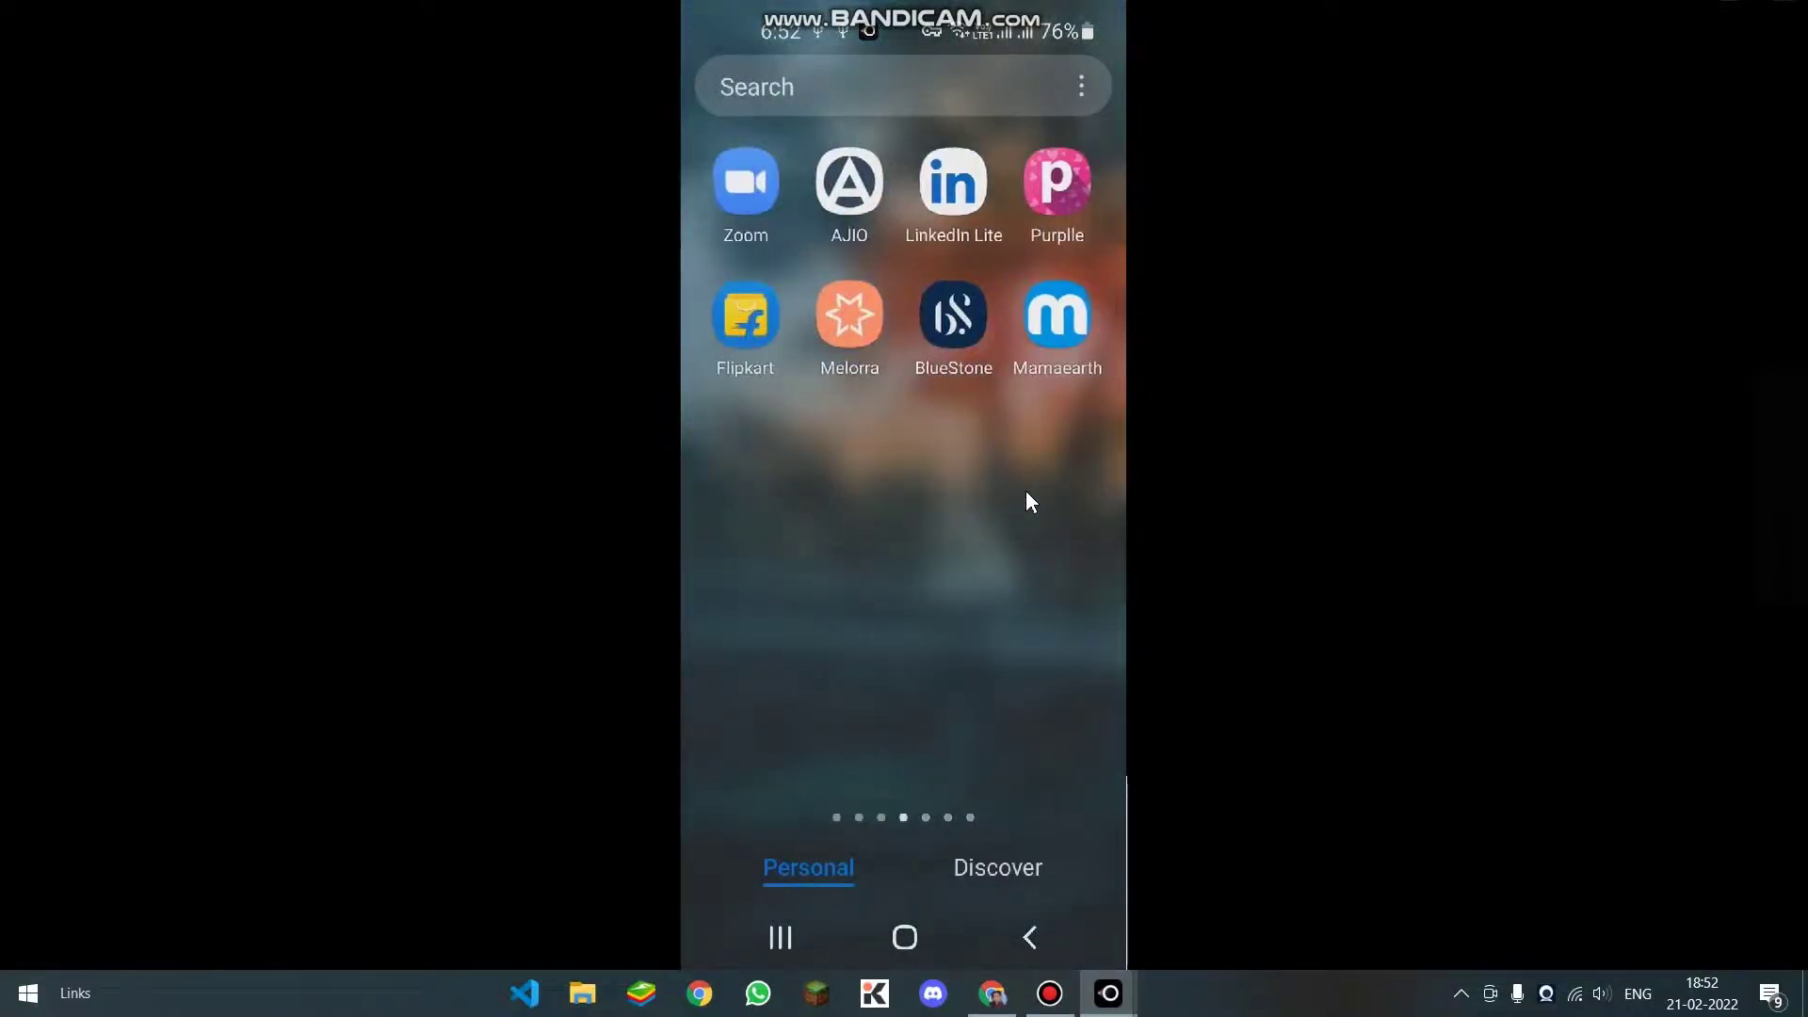
Open download.jpg from the phone's USB storage 1 folder in LetsView
mouse_move(907, 8)
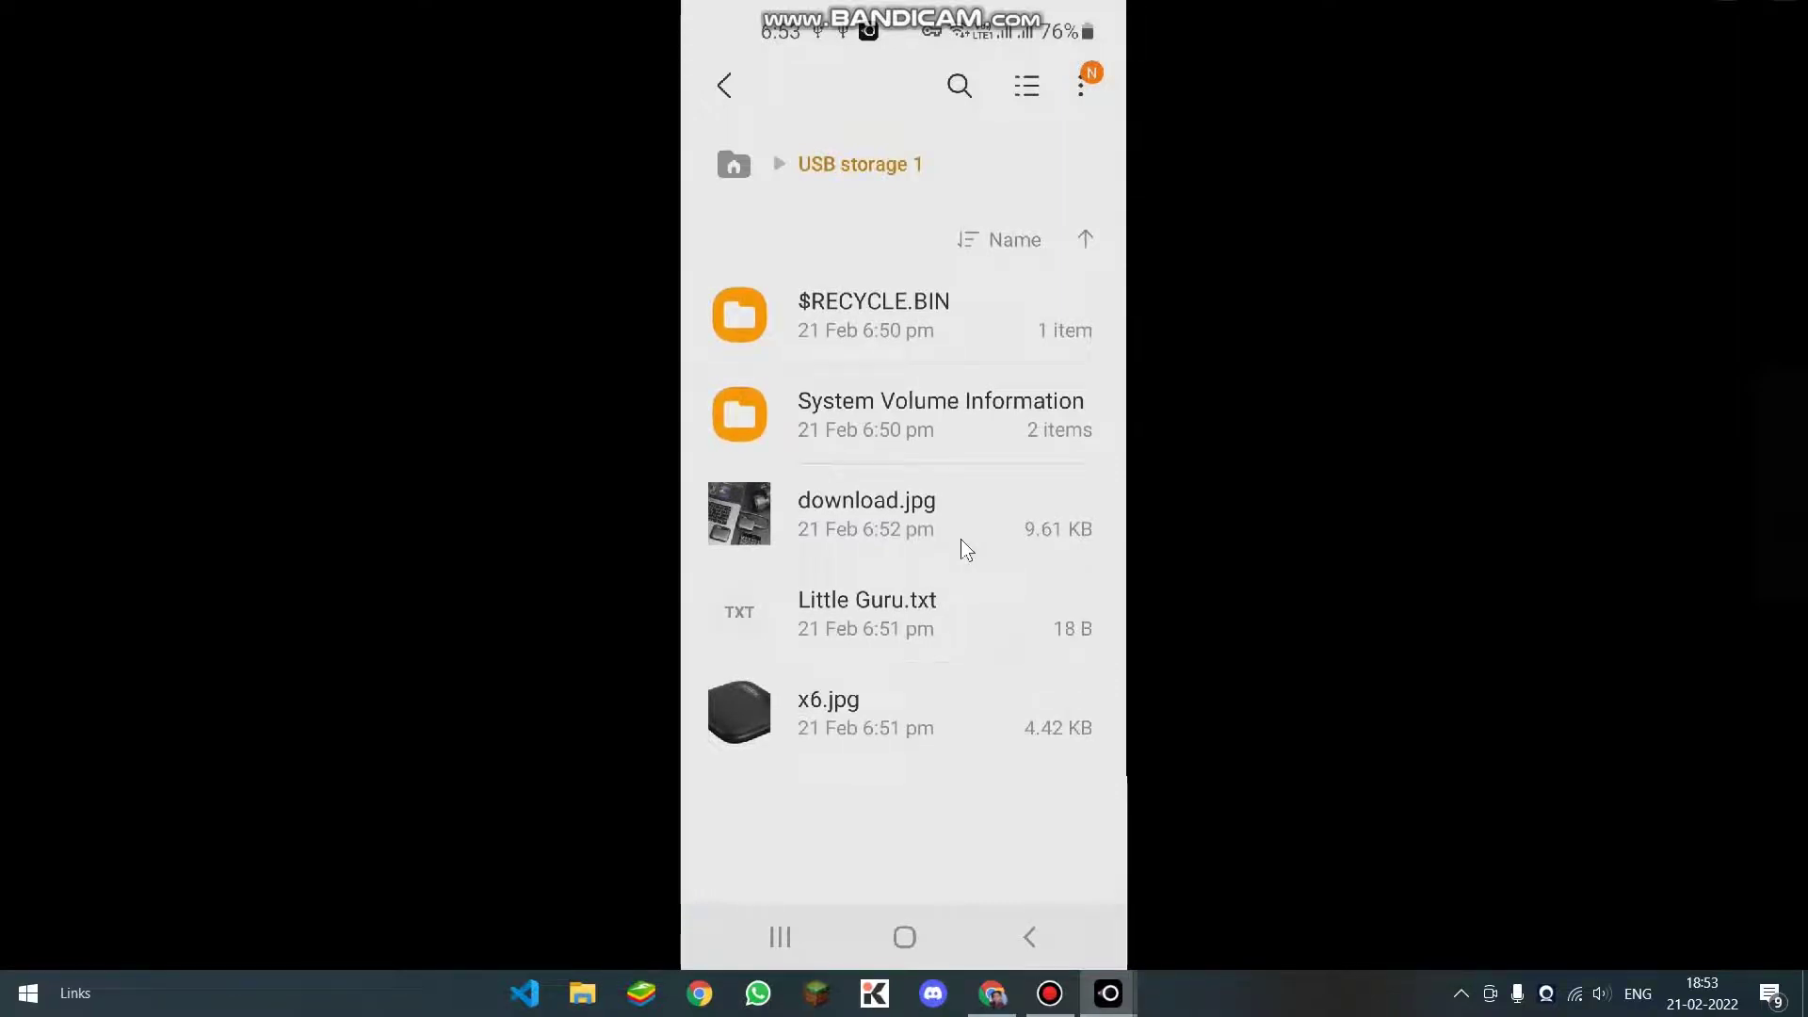
left_click(962, 542)
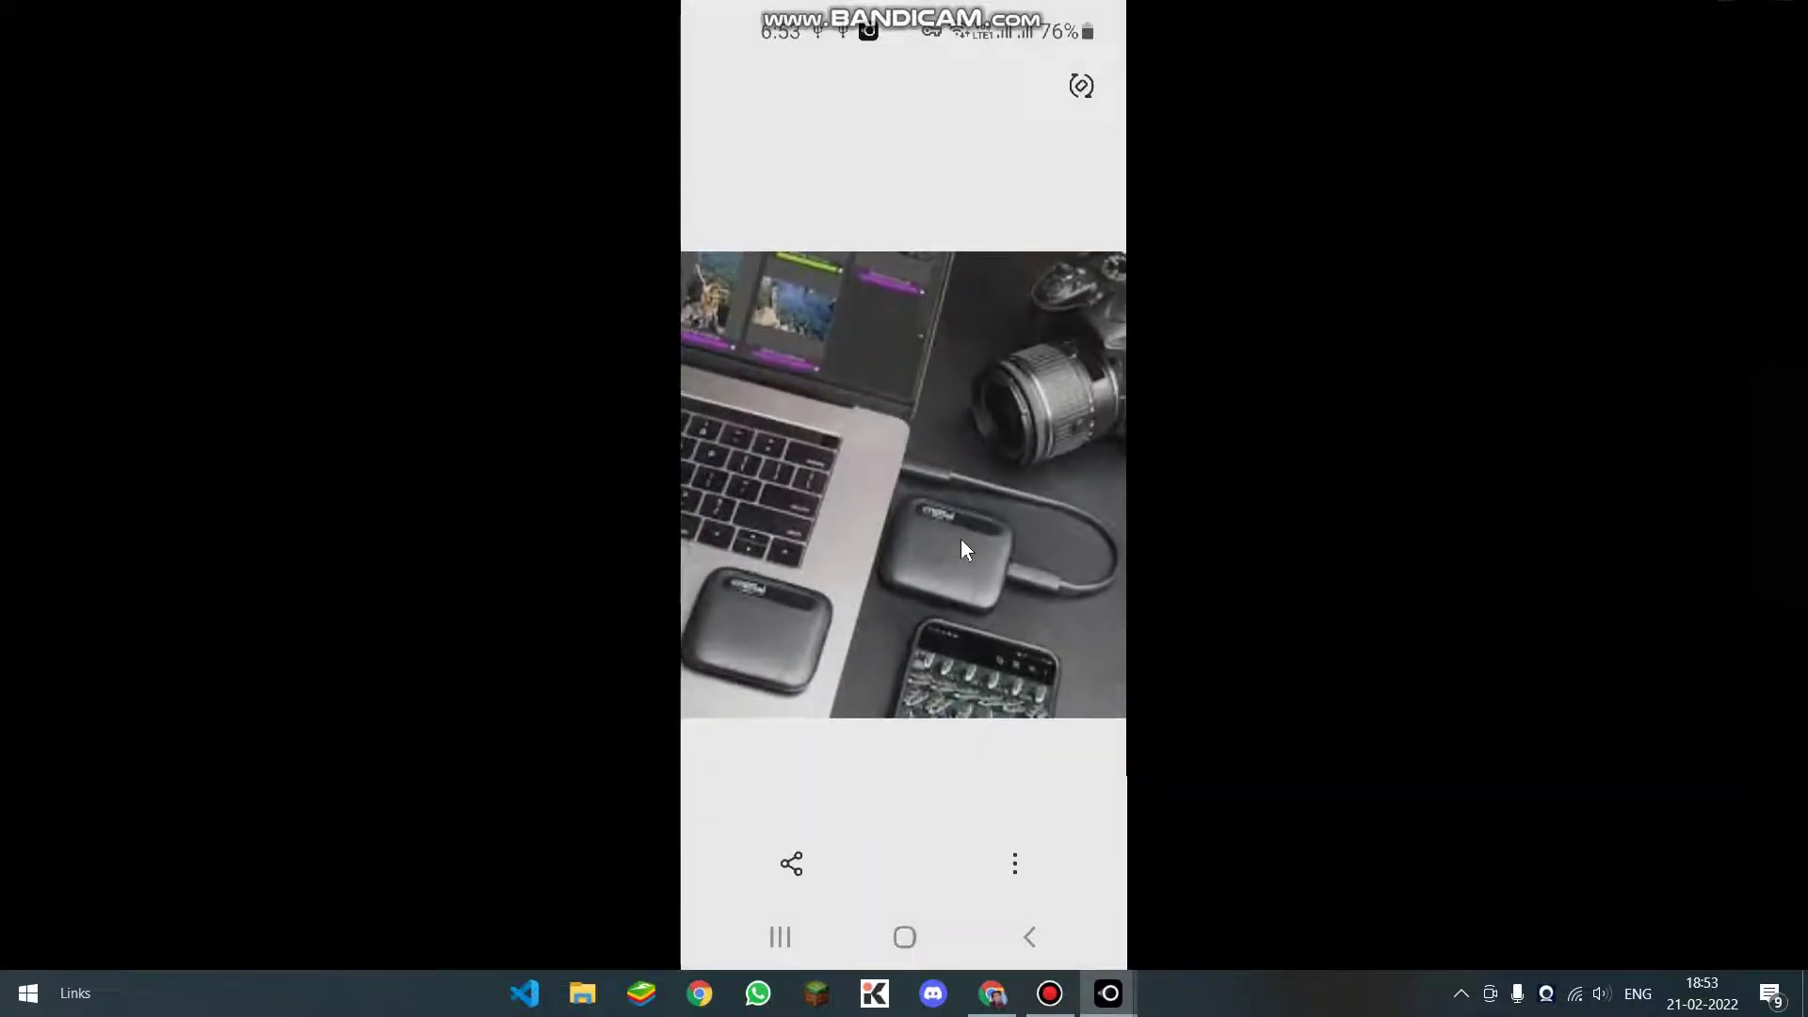
Close download.jpg on the mirrored phone and return to its file list
right_click(963, 541)
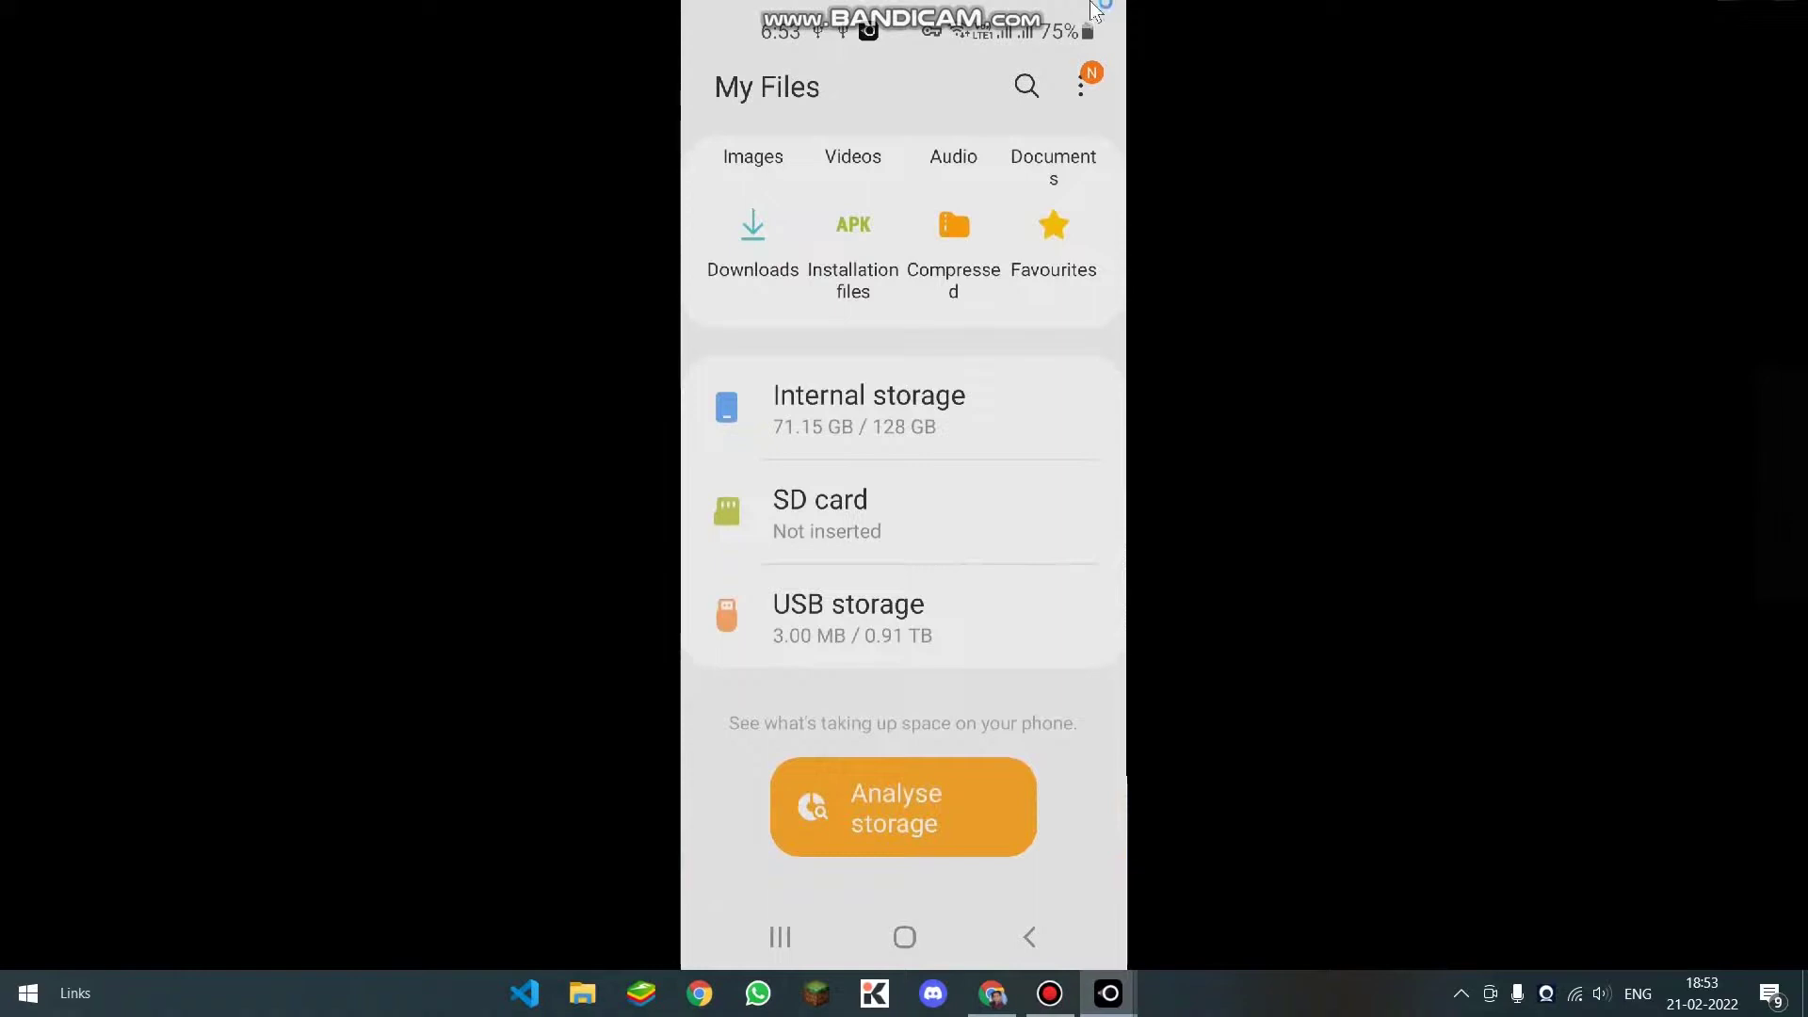
mouse_move(1073, 12)
Close the LetsView phone mirror, leaving img.png of the Crucial X6 showing in Photos
mouse_move(1004, 8)
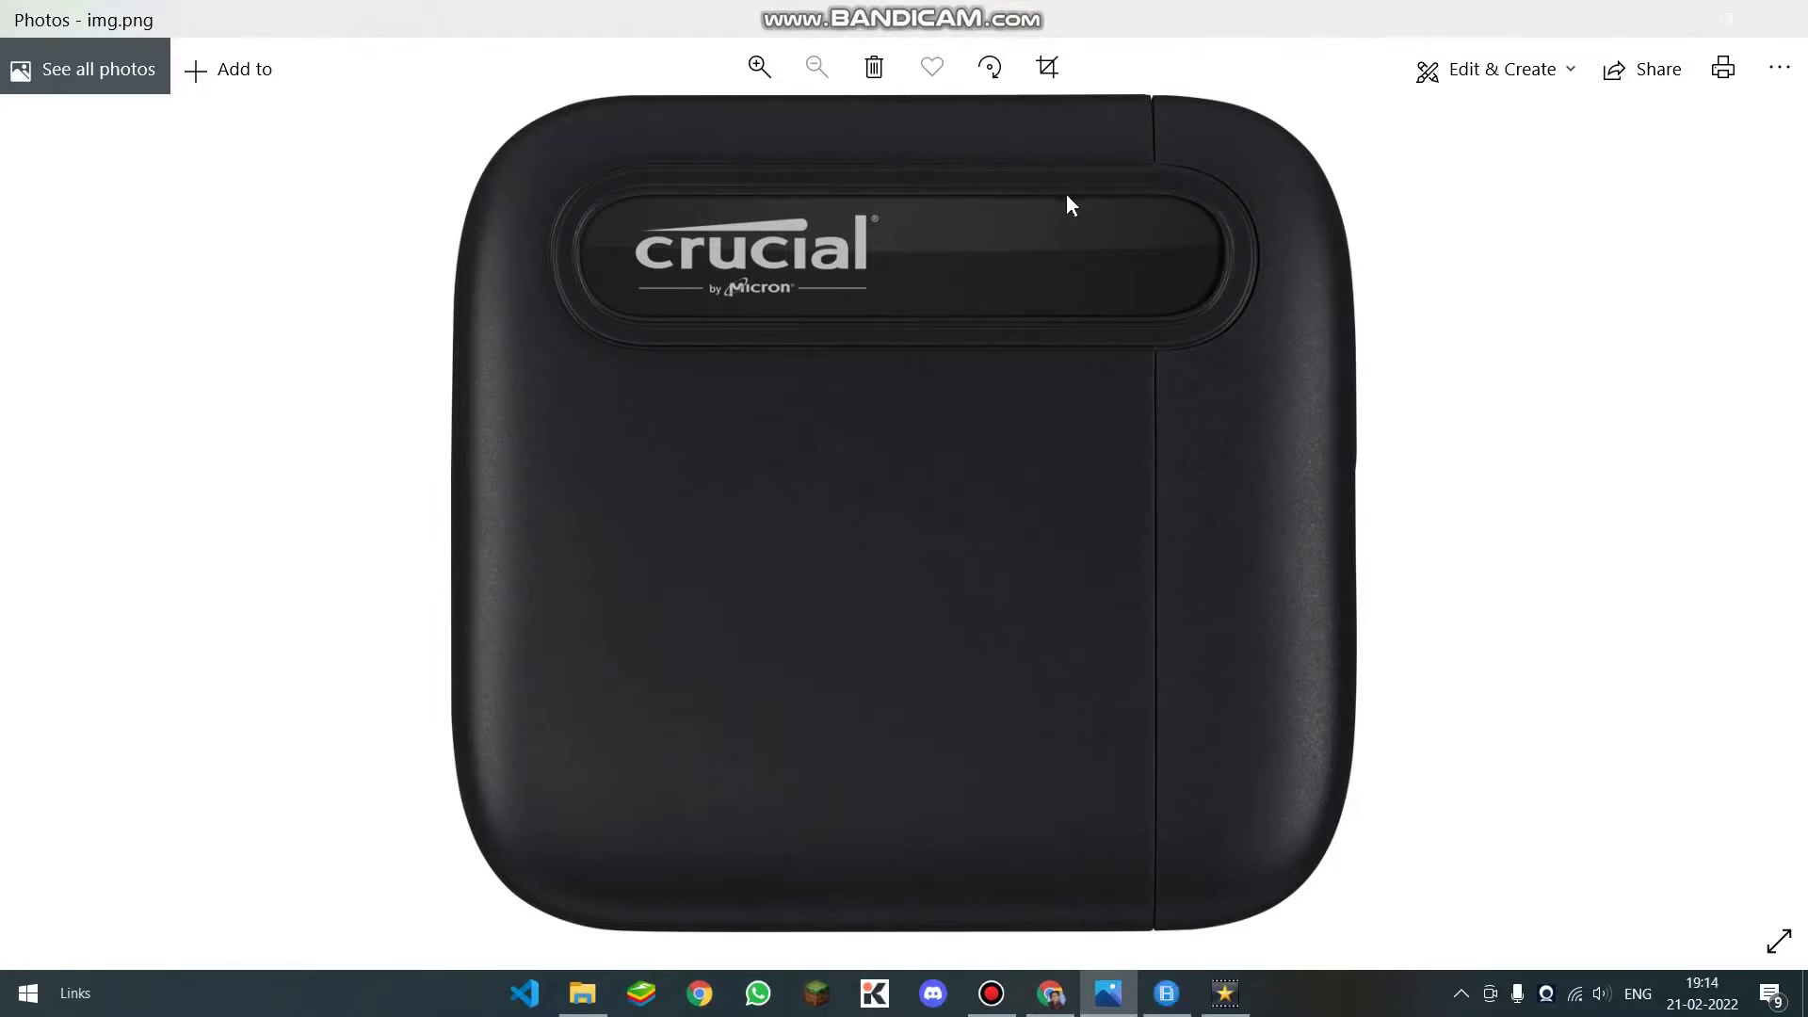
mouse_move(1047, 10)
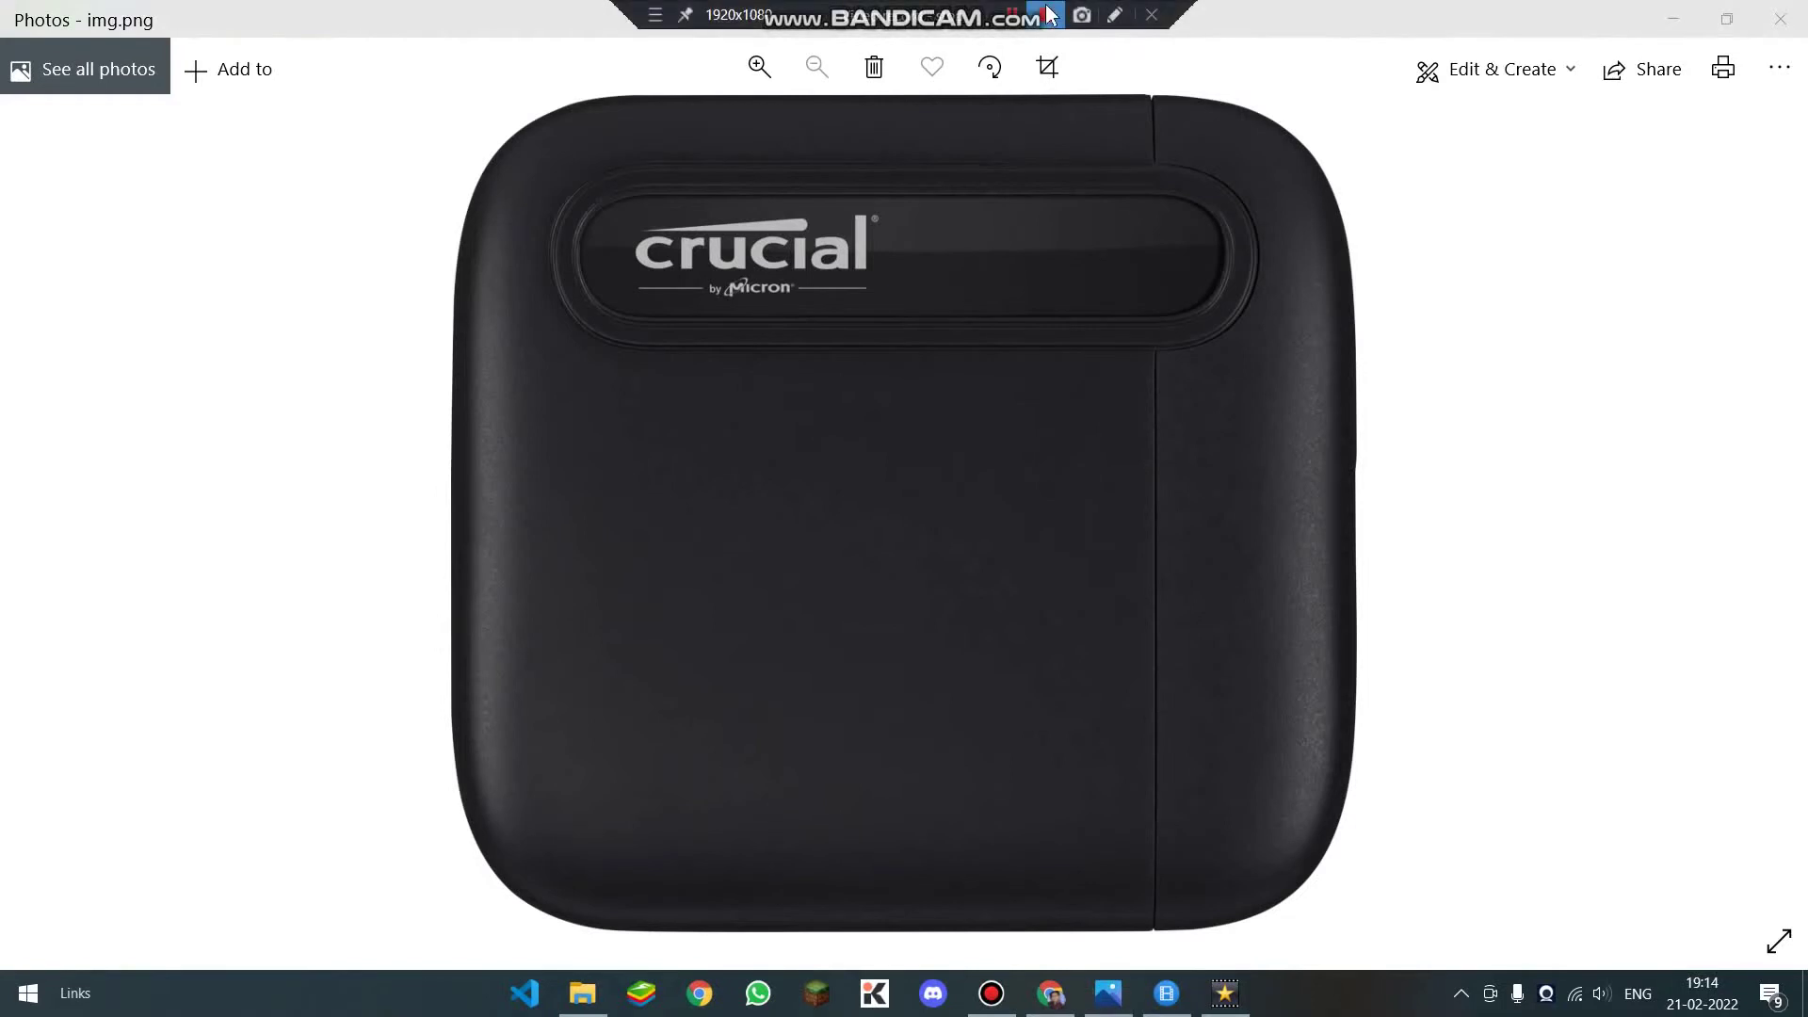